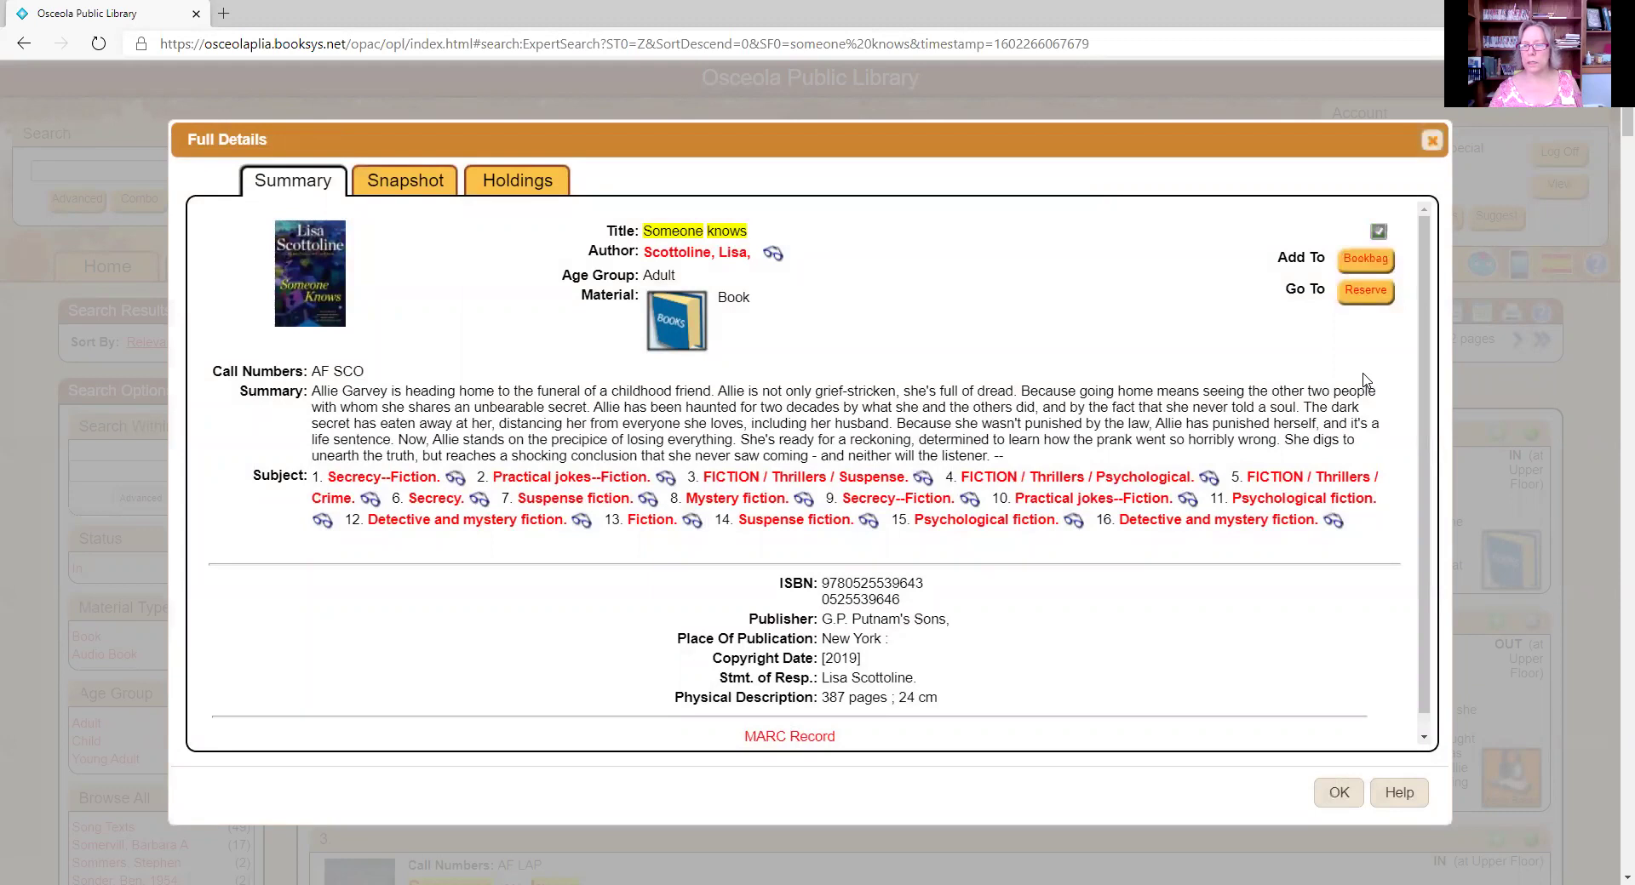
Step: Close the title details, open the bookbag and remove the book "Someone knows" from it
left_click(1338, 792)
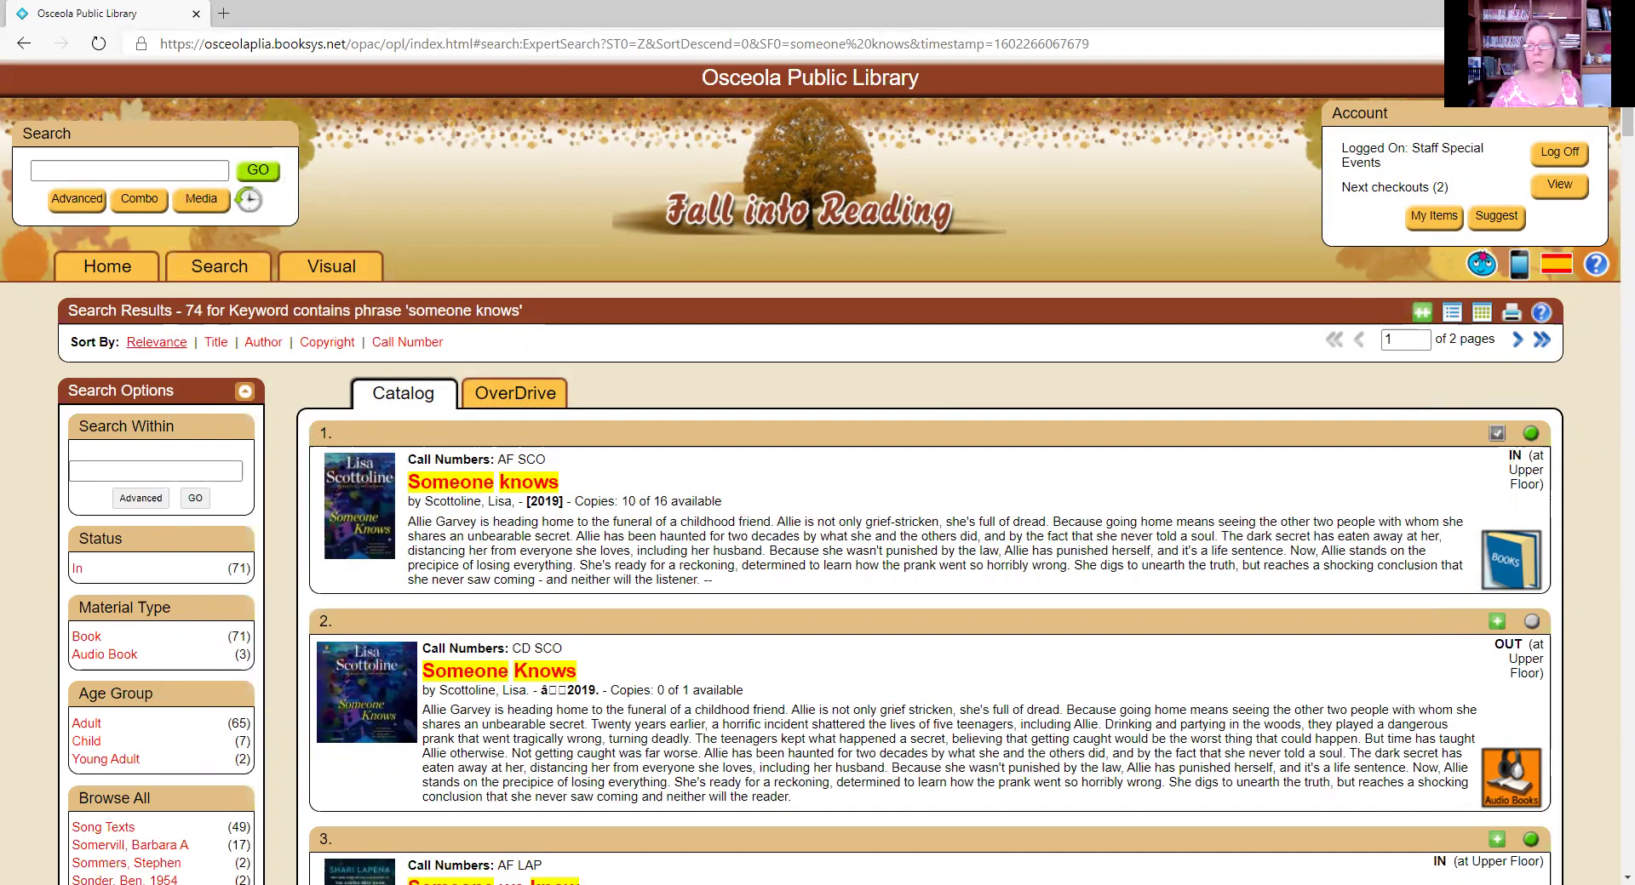
left_click(1561, 193)
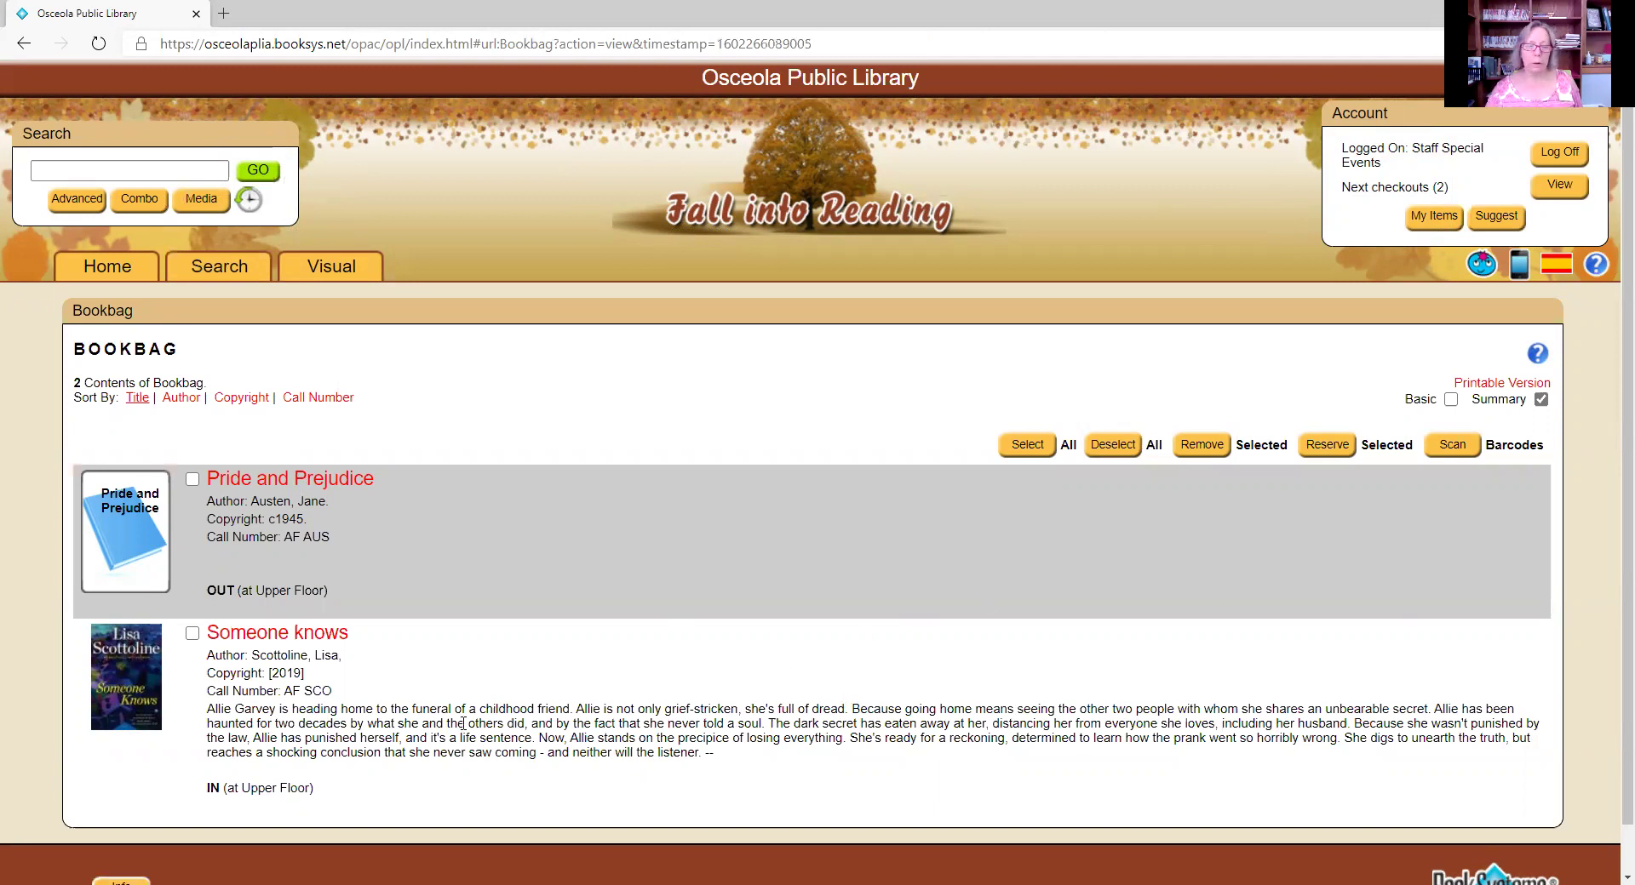
left_click(192, 634)
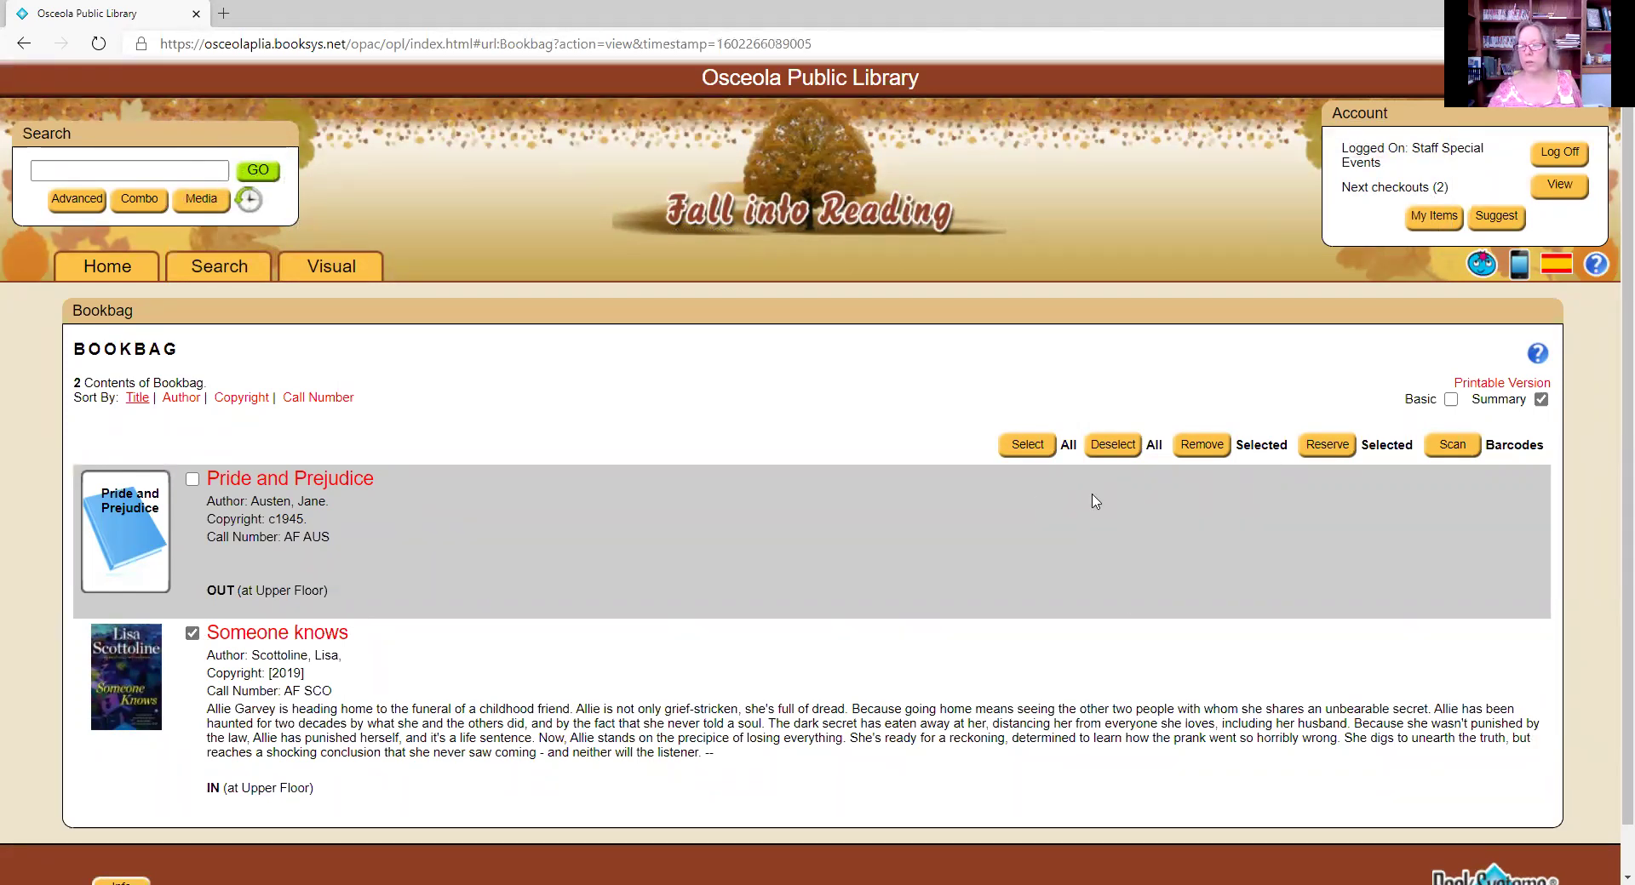
left_click(1204, 447)
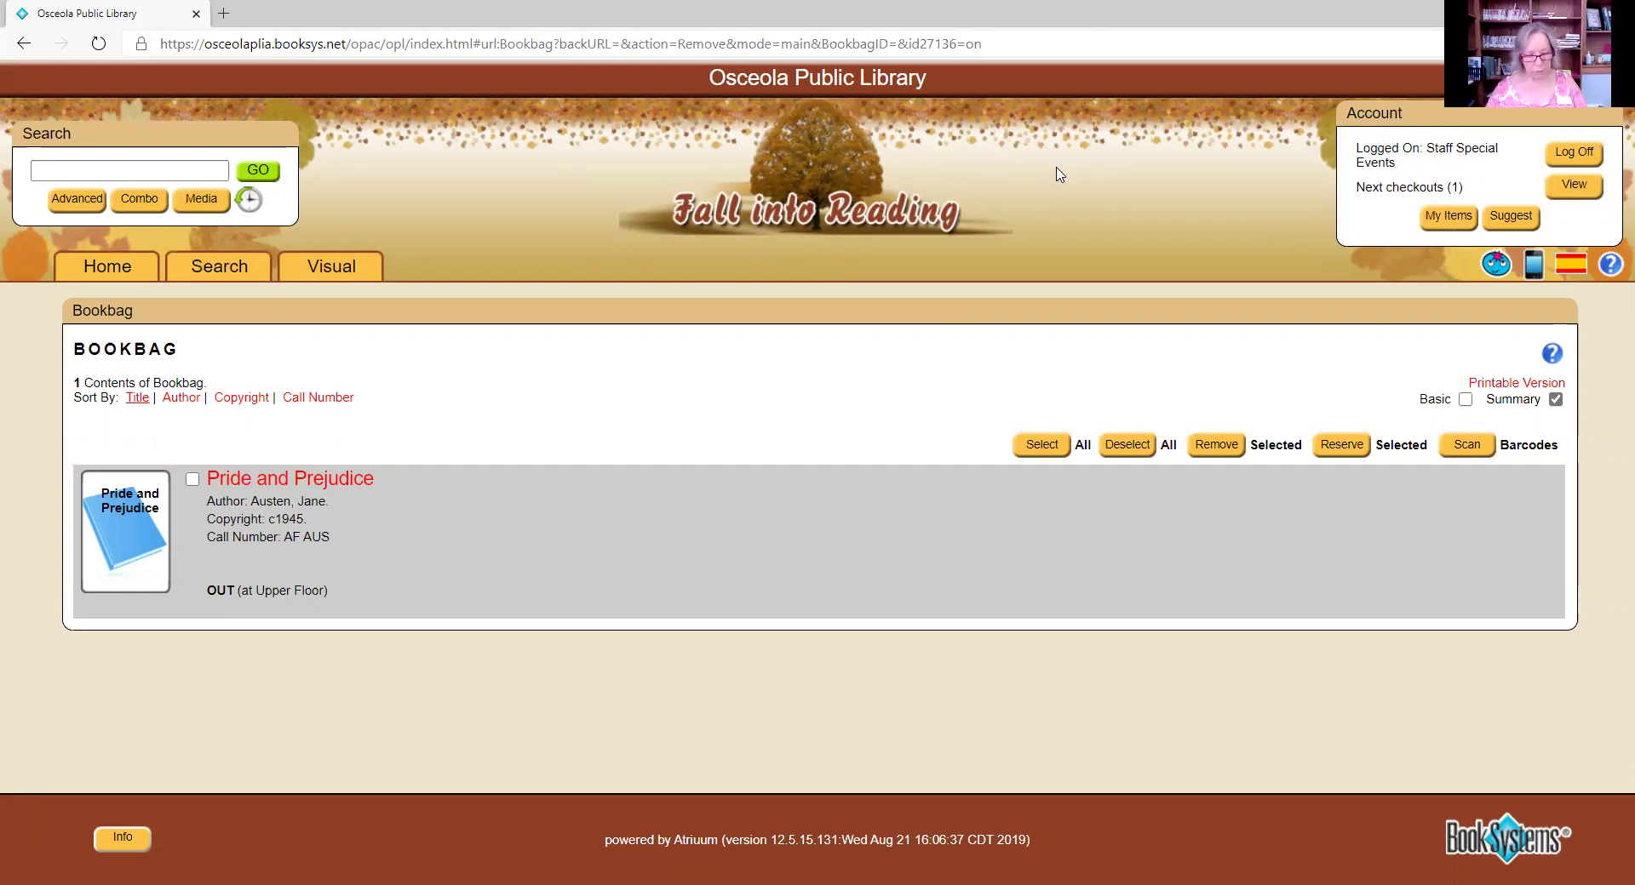
Step: Expand the watch lists among the patron's interests in My Items and start a new watch list term
left_click(1436, 220)
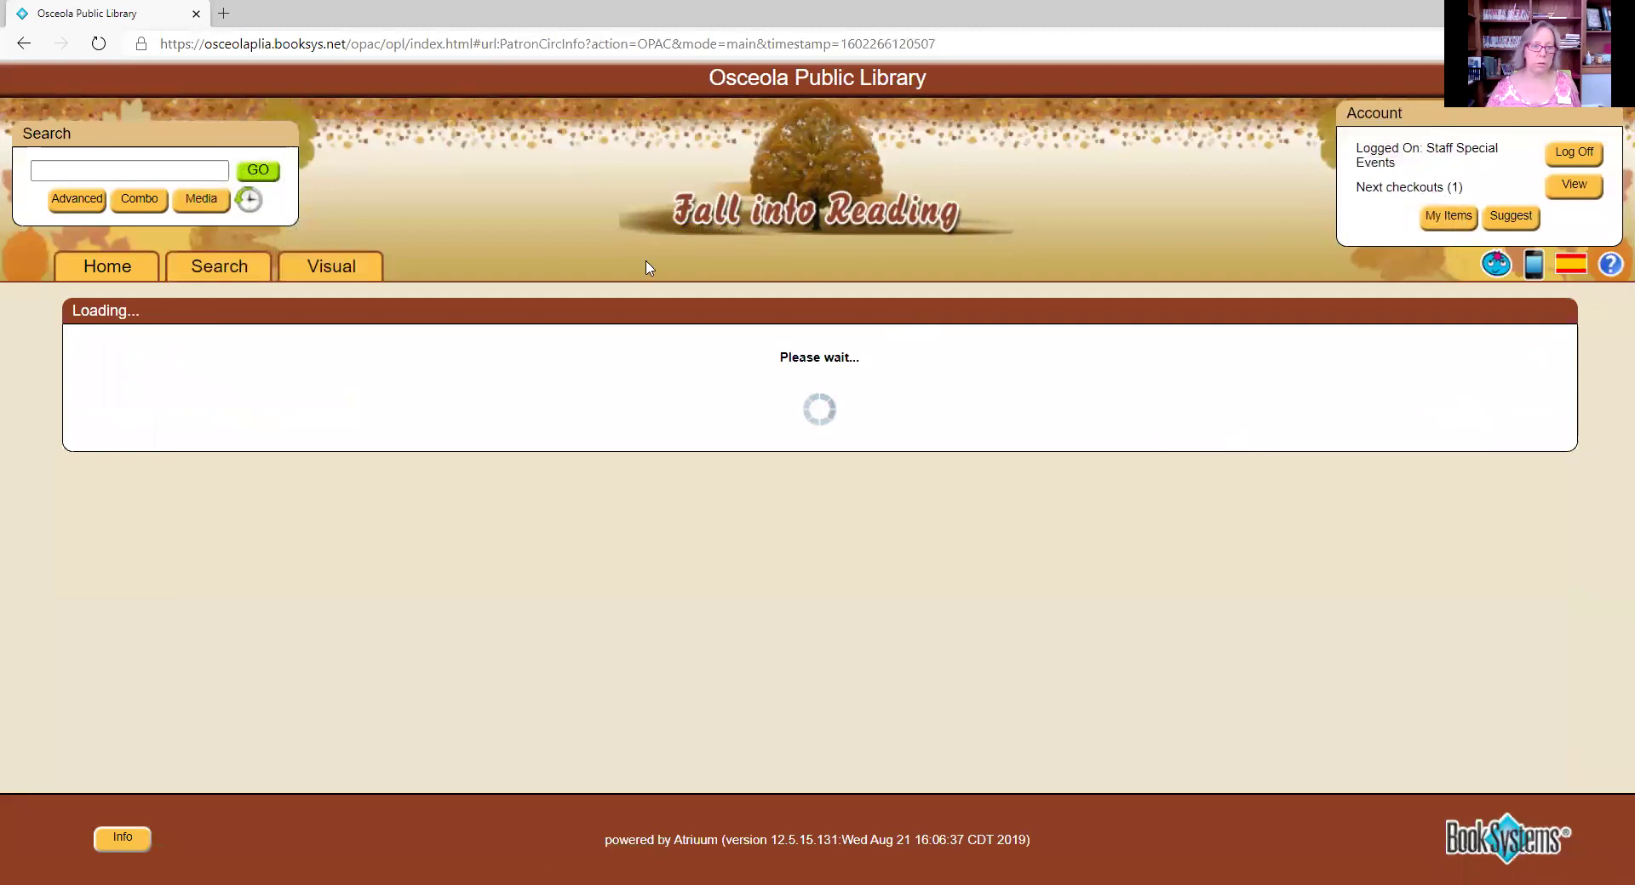
scroll(538, 358, "down", 1)
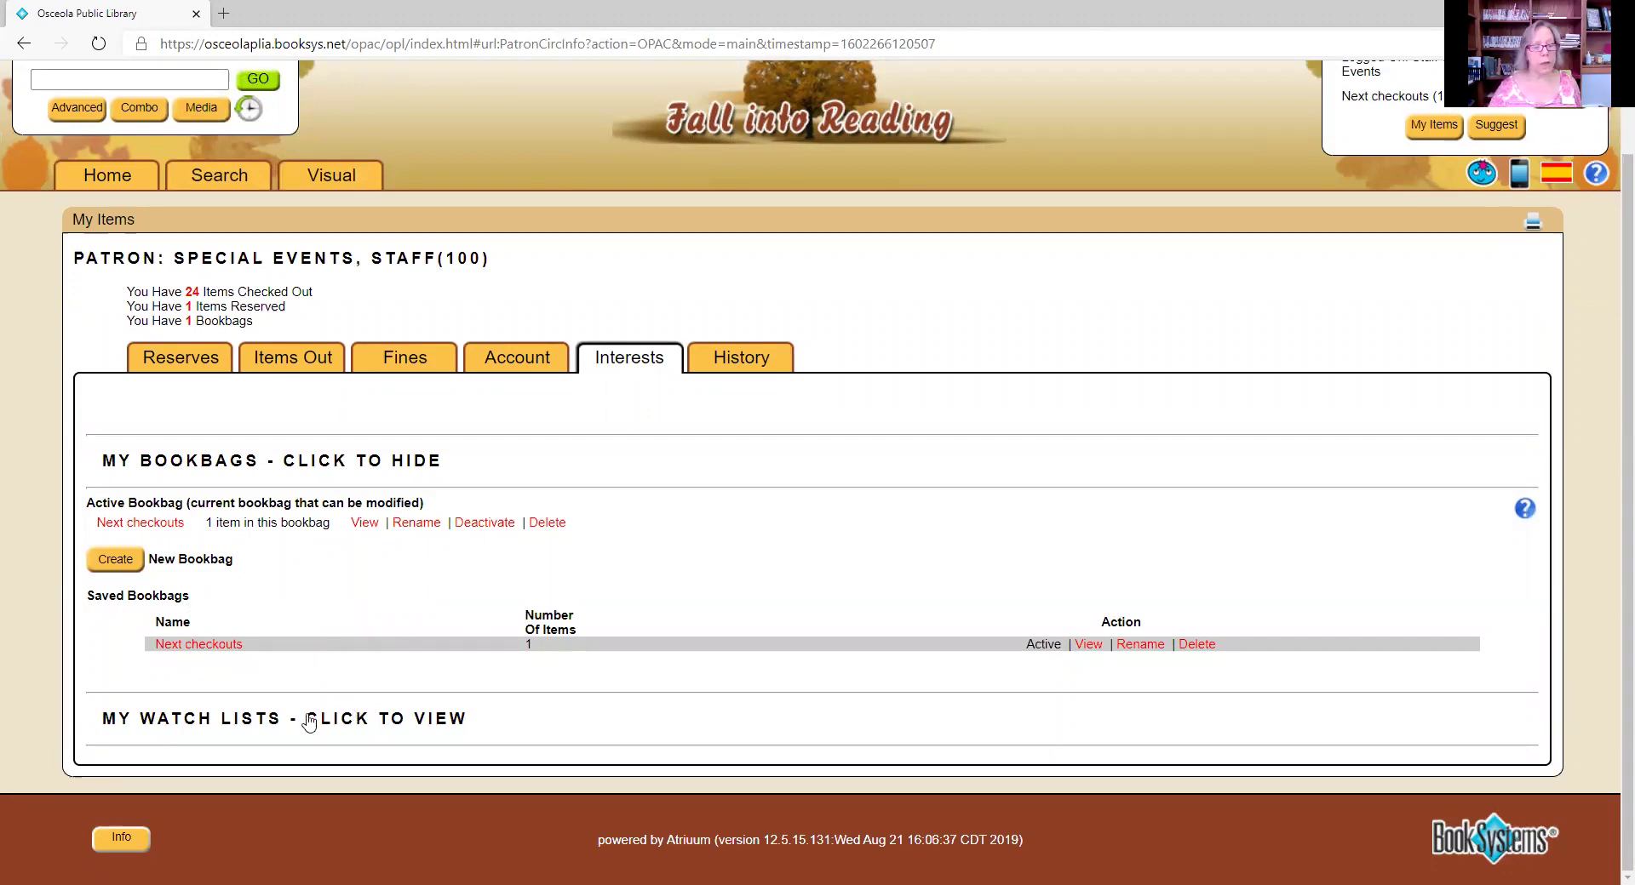
left_click(230, 726)
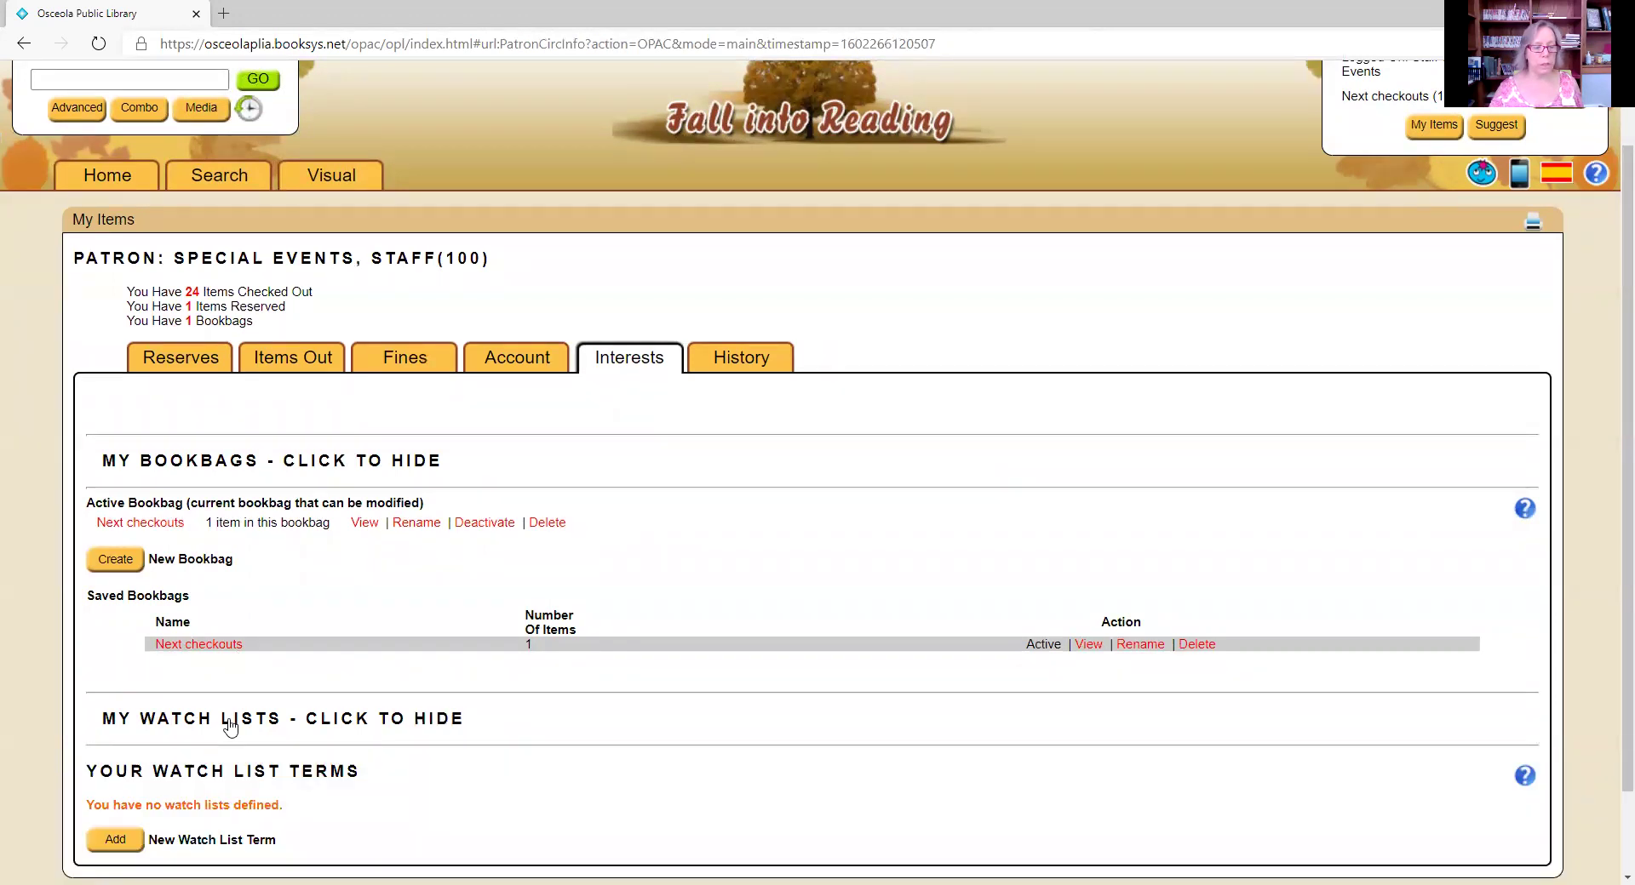
scroll(229, 728, "down", 1)
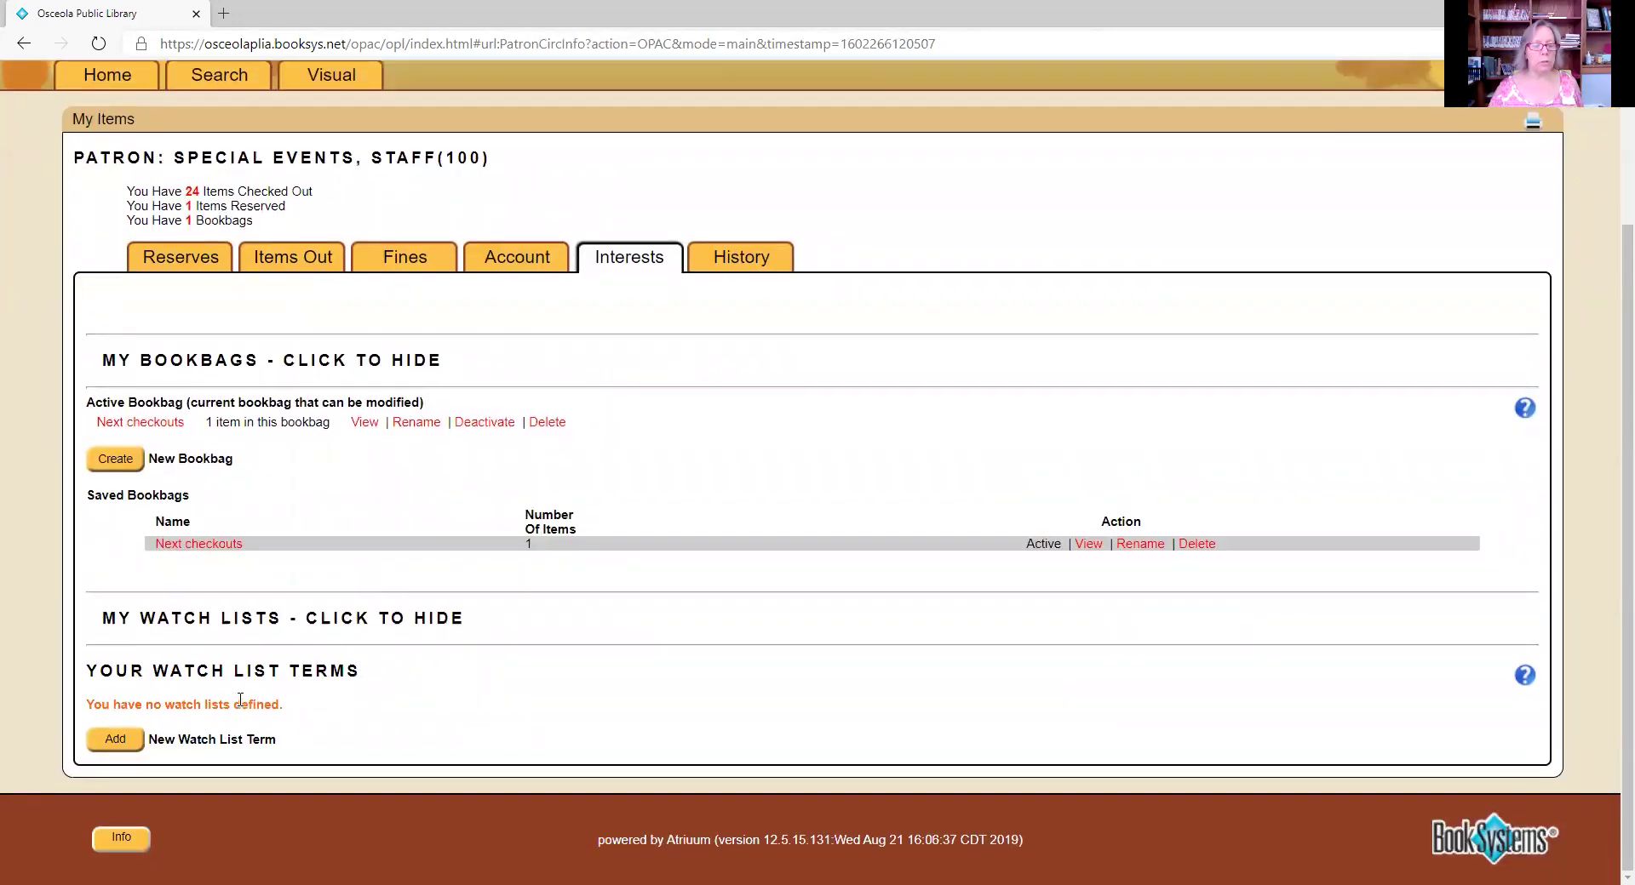
left_click(110, 742)
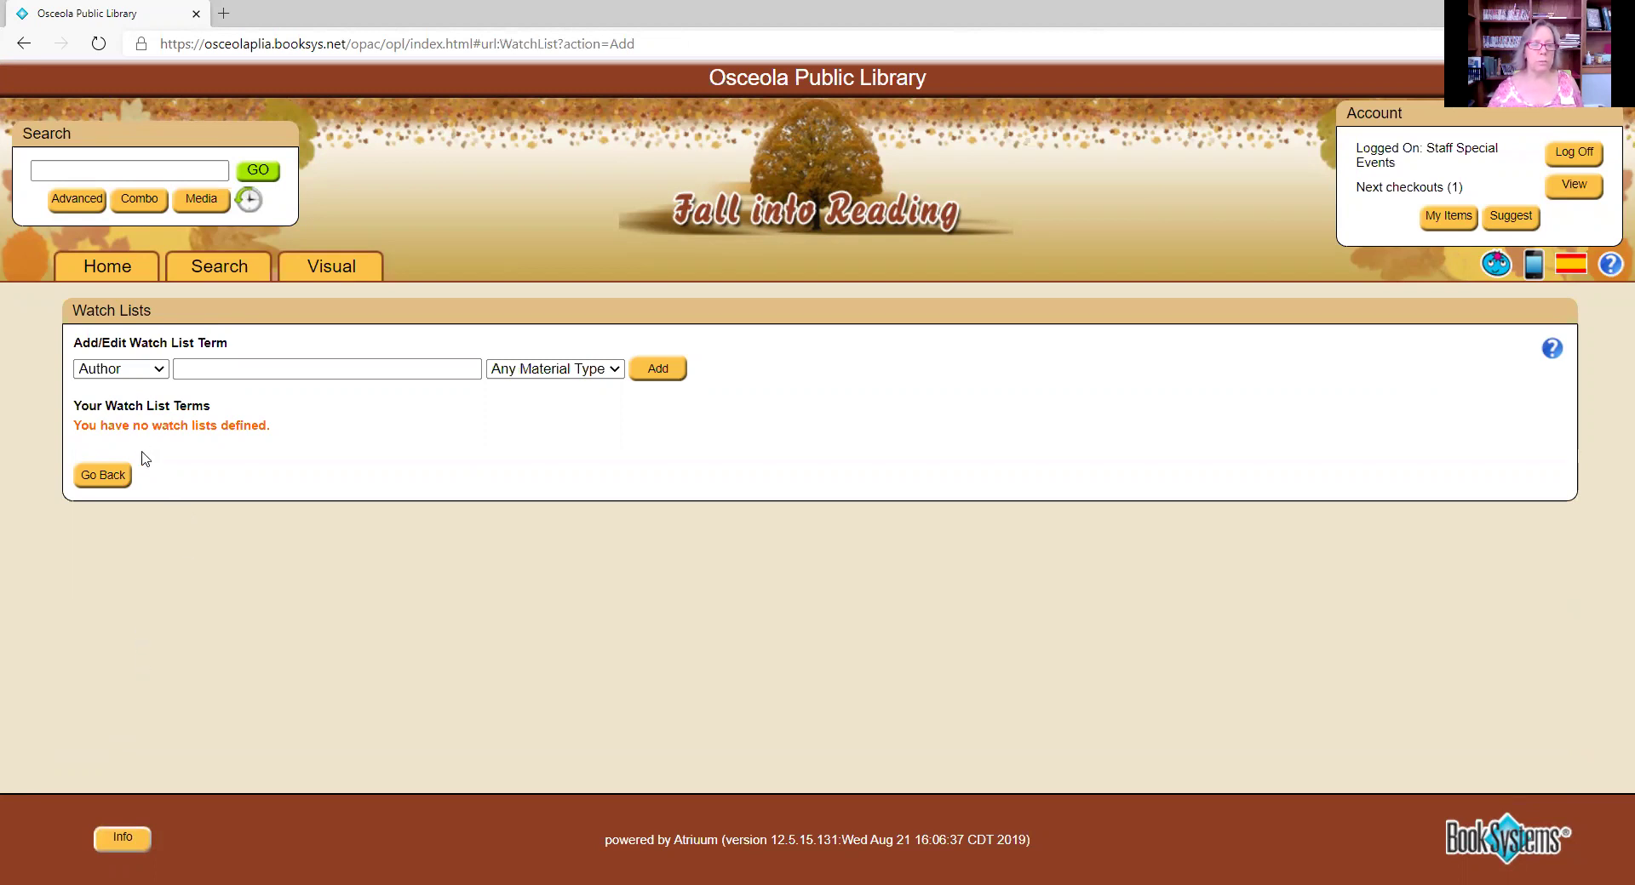
Step: Add an Author watch list term for "Joel C Rosenberg" covering any material type
left_click(159, 372)
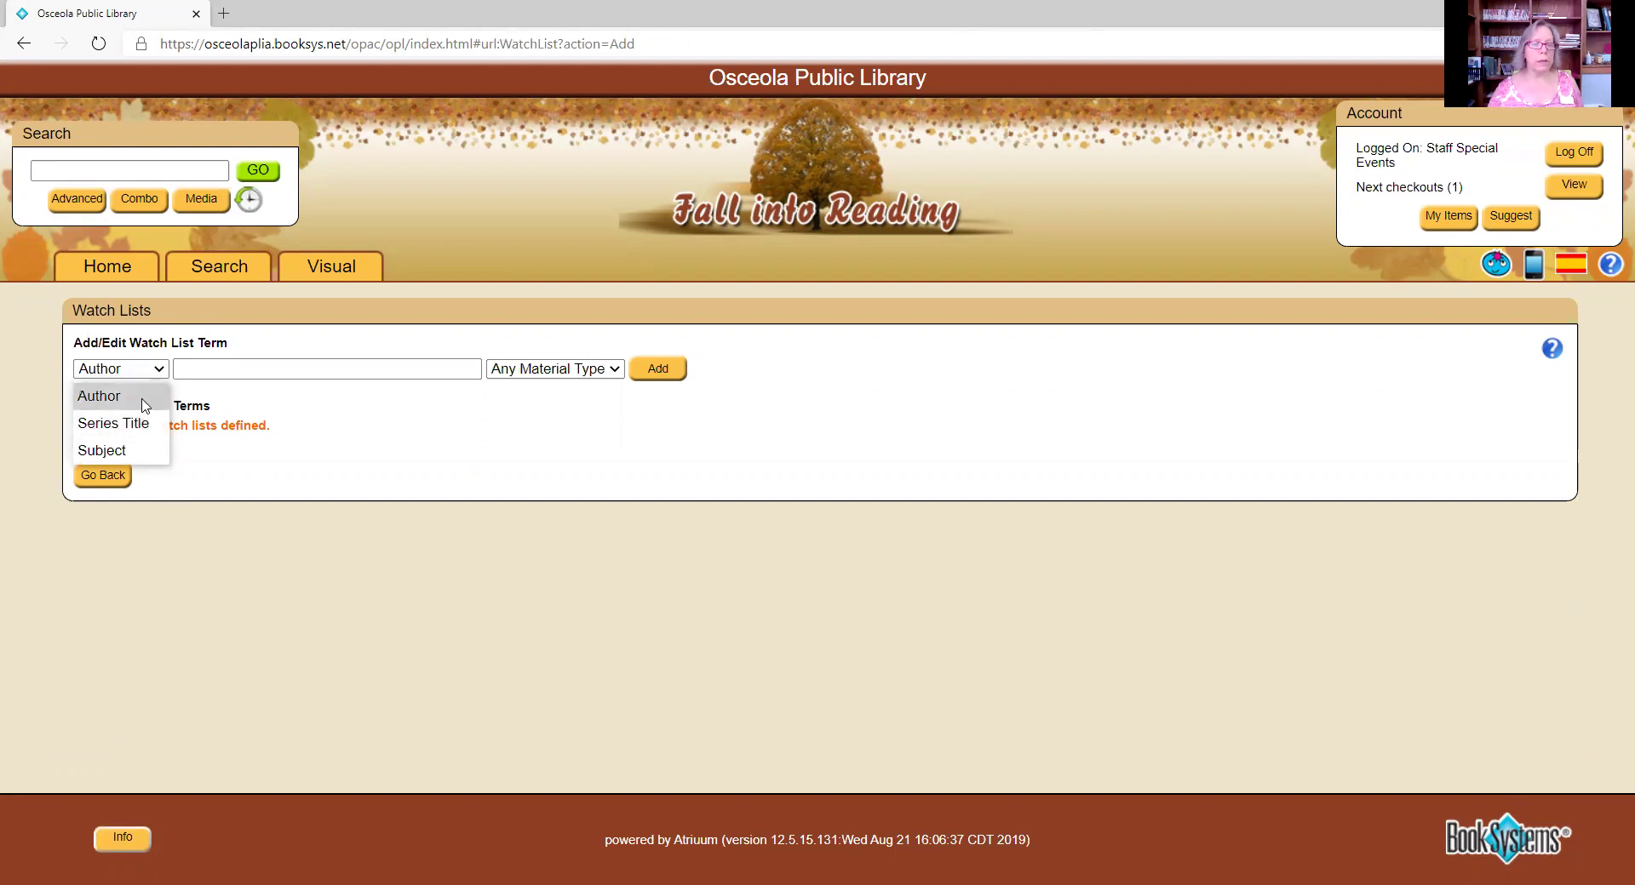
left_click(255, 372)
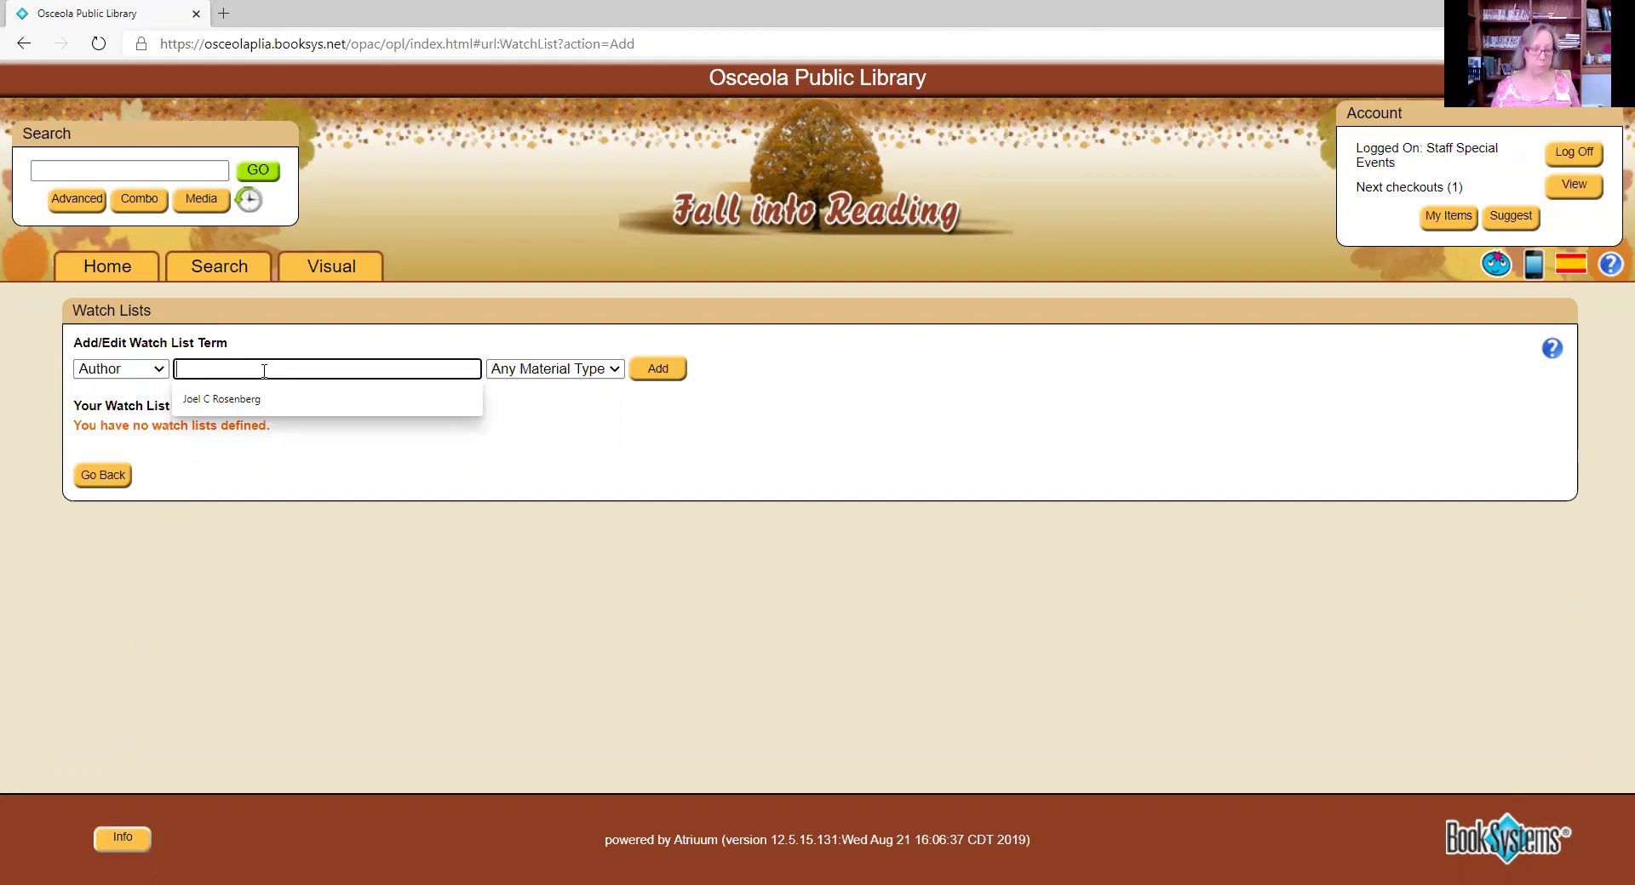
type("J")
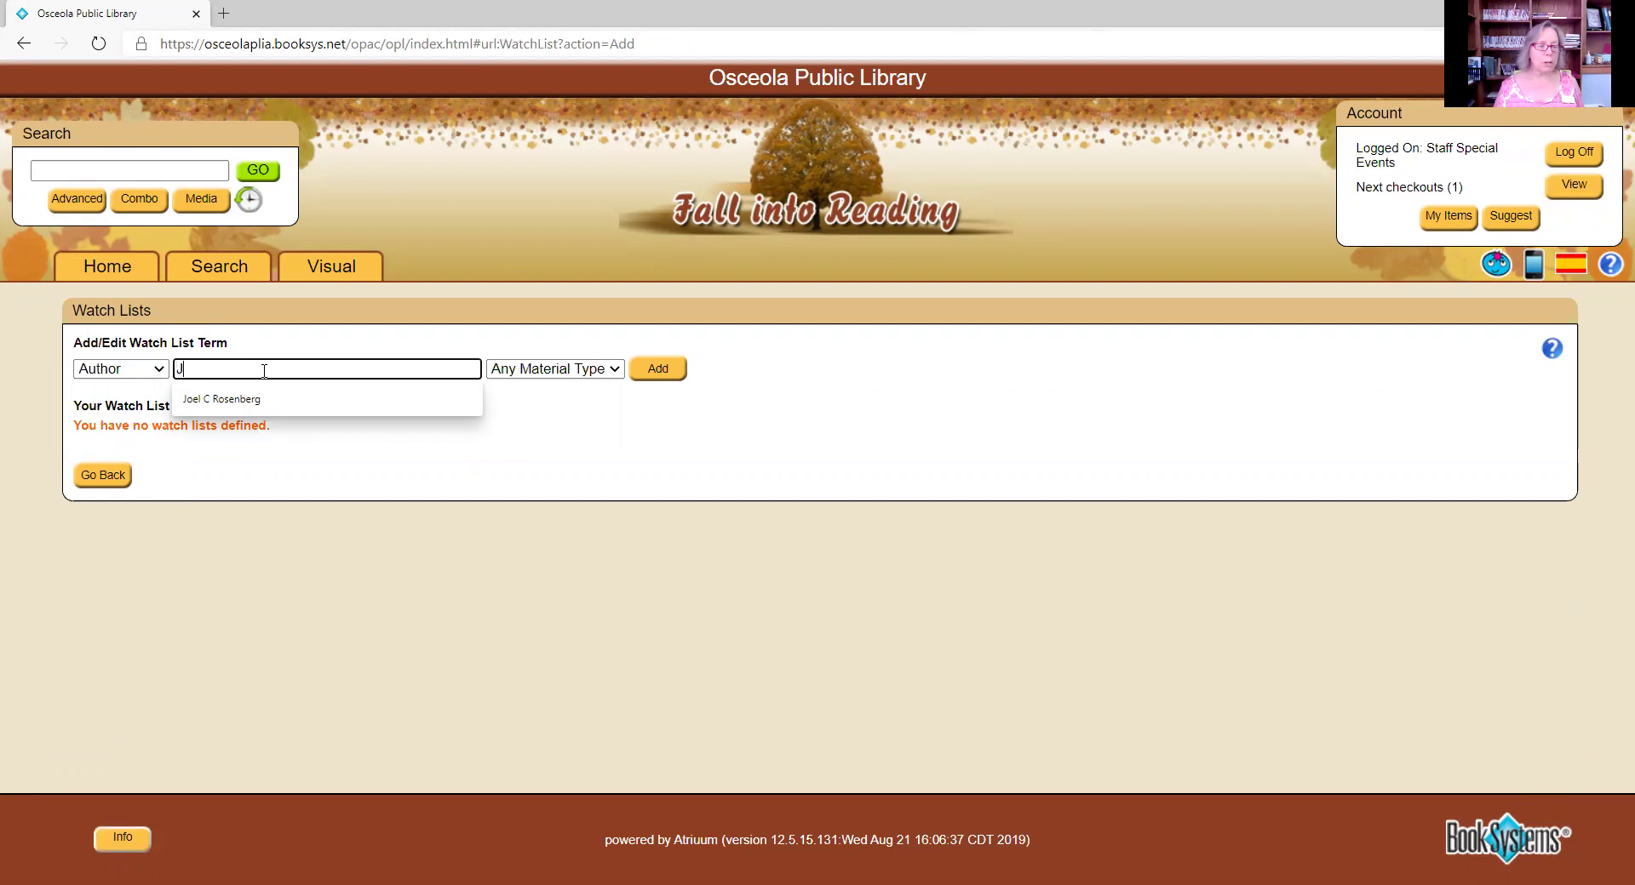
type("oe")
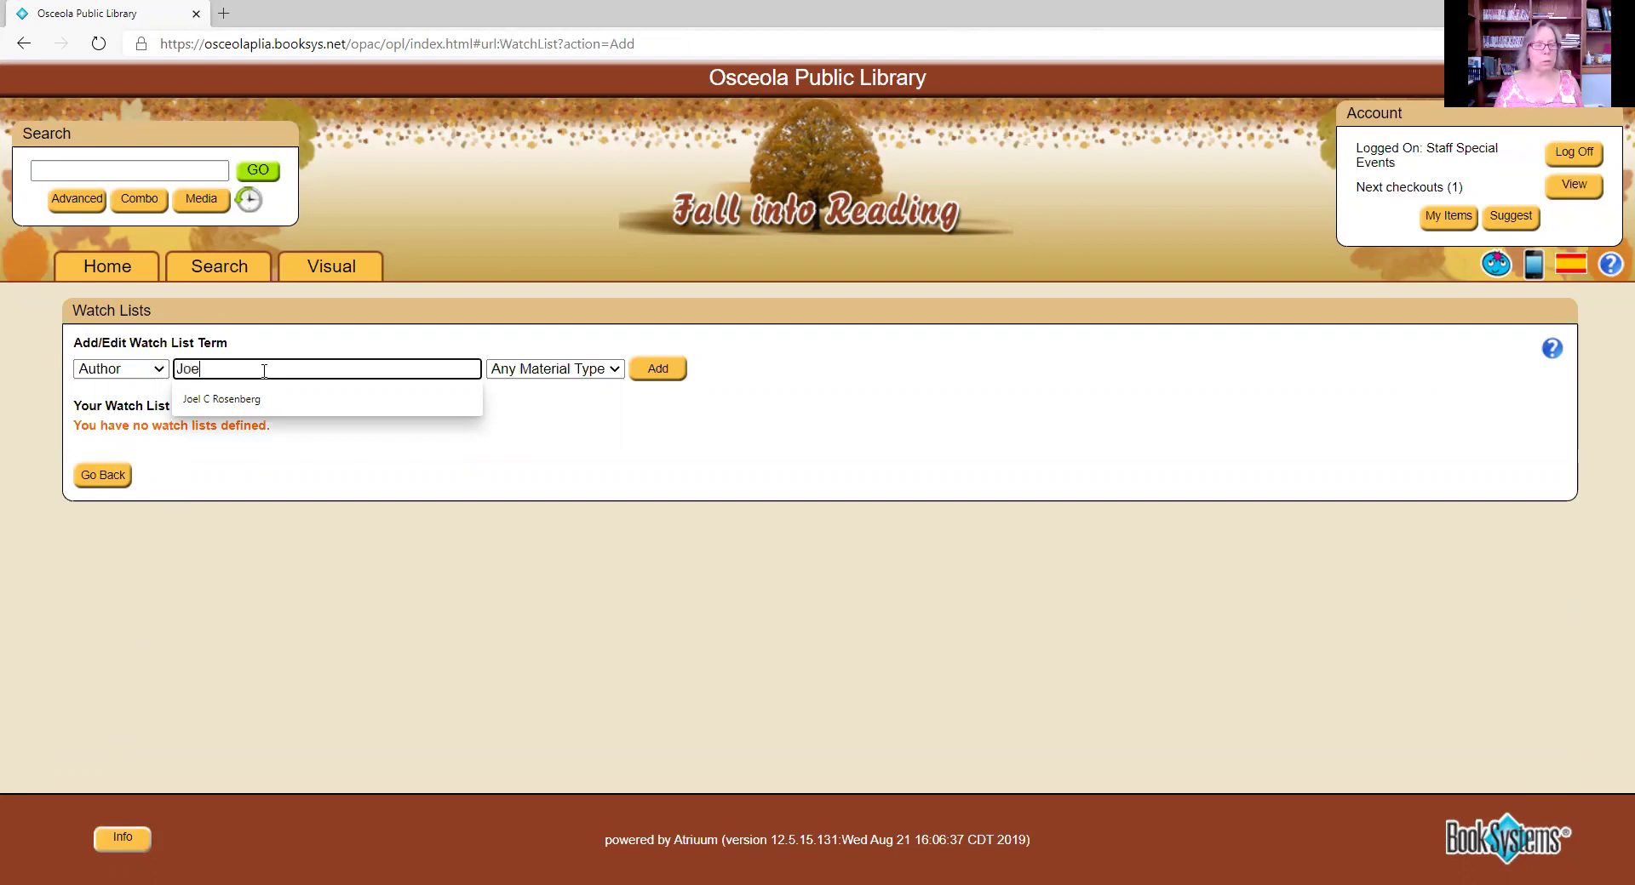
type("l C Rosenber")
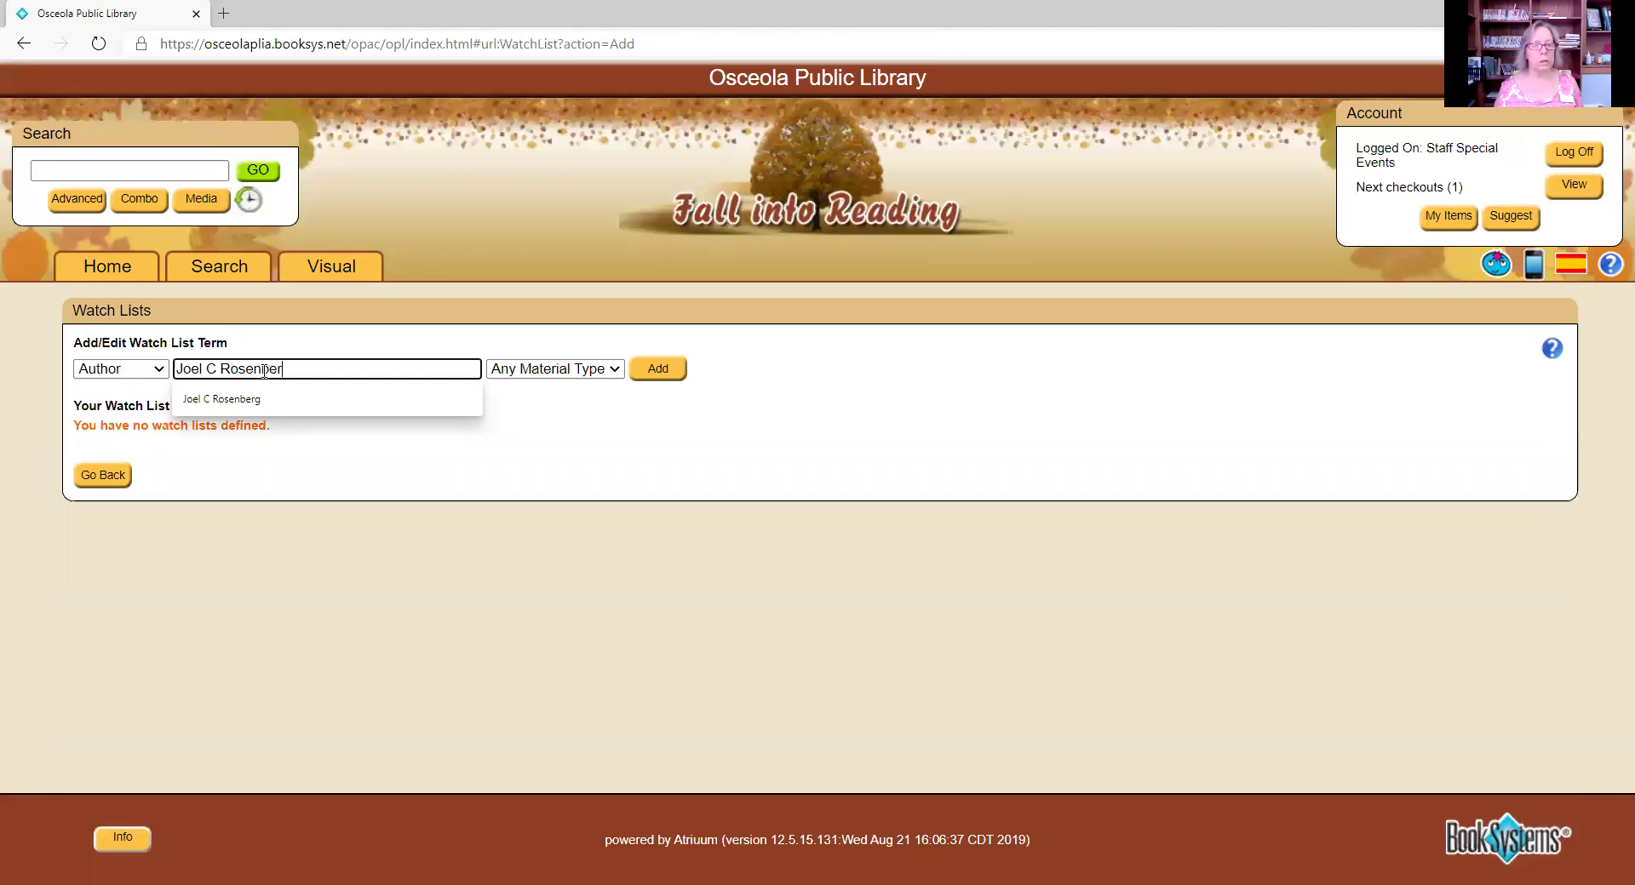
type("g")
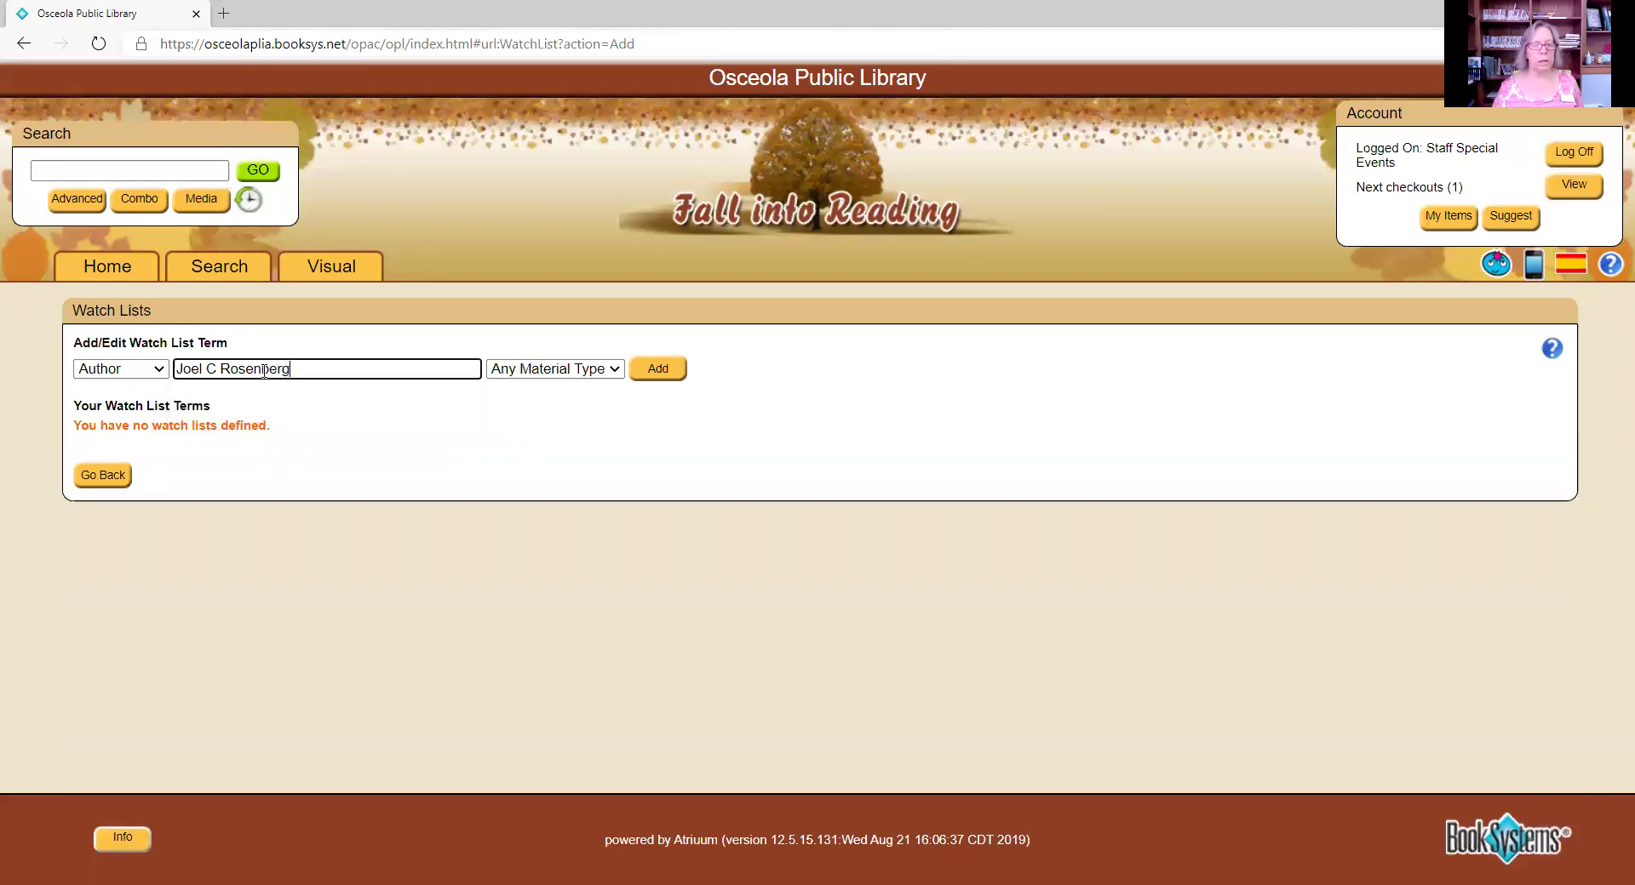
left_click(652, 377)
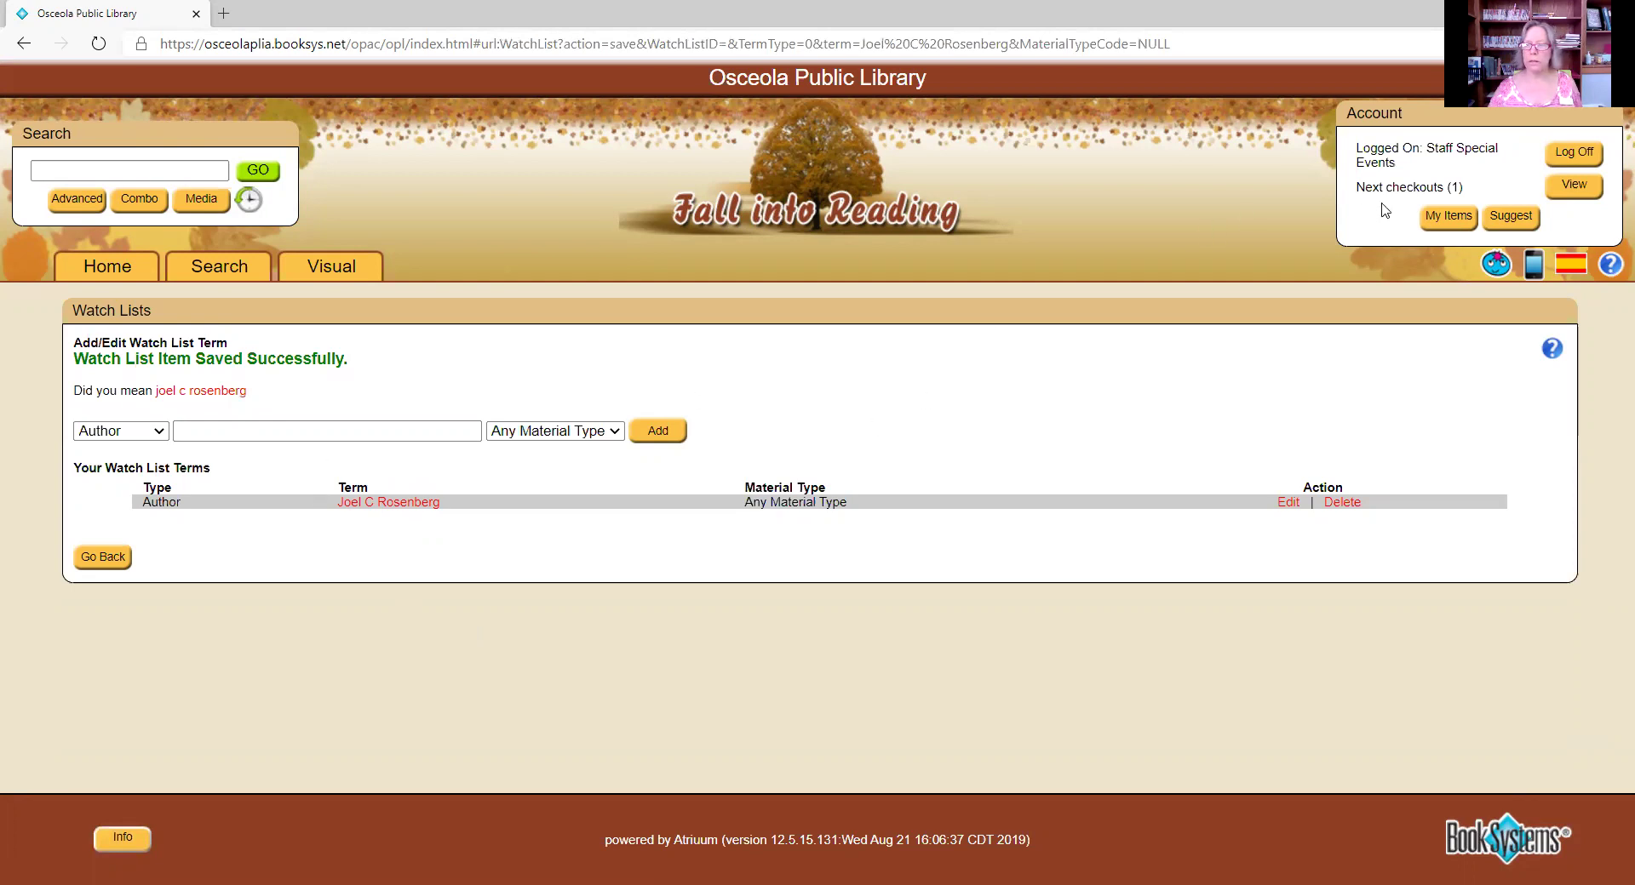
Step: Review the saved watch list terms in My Items and the account's text message notification options for watch lists
left_click(1444, 218)
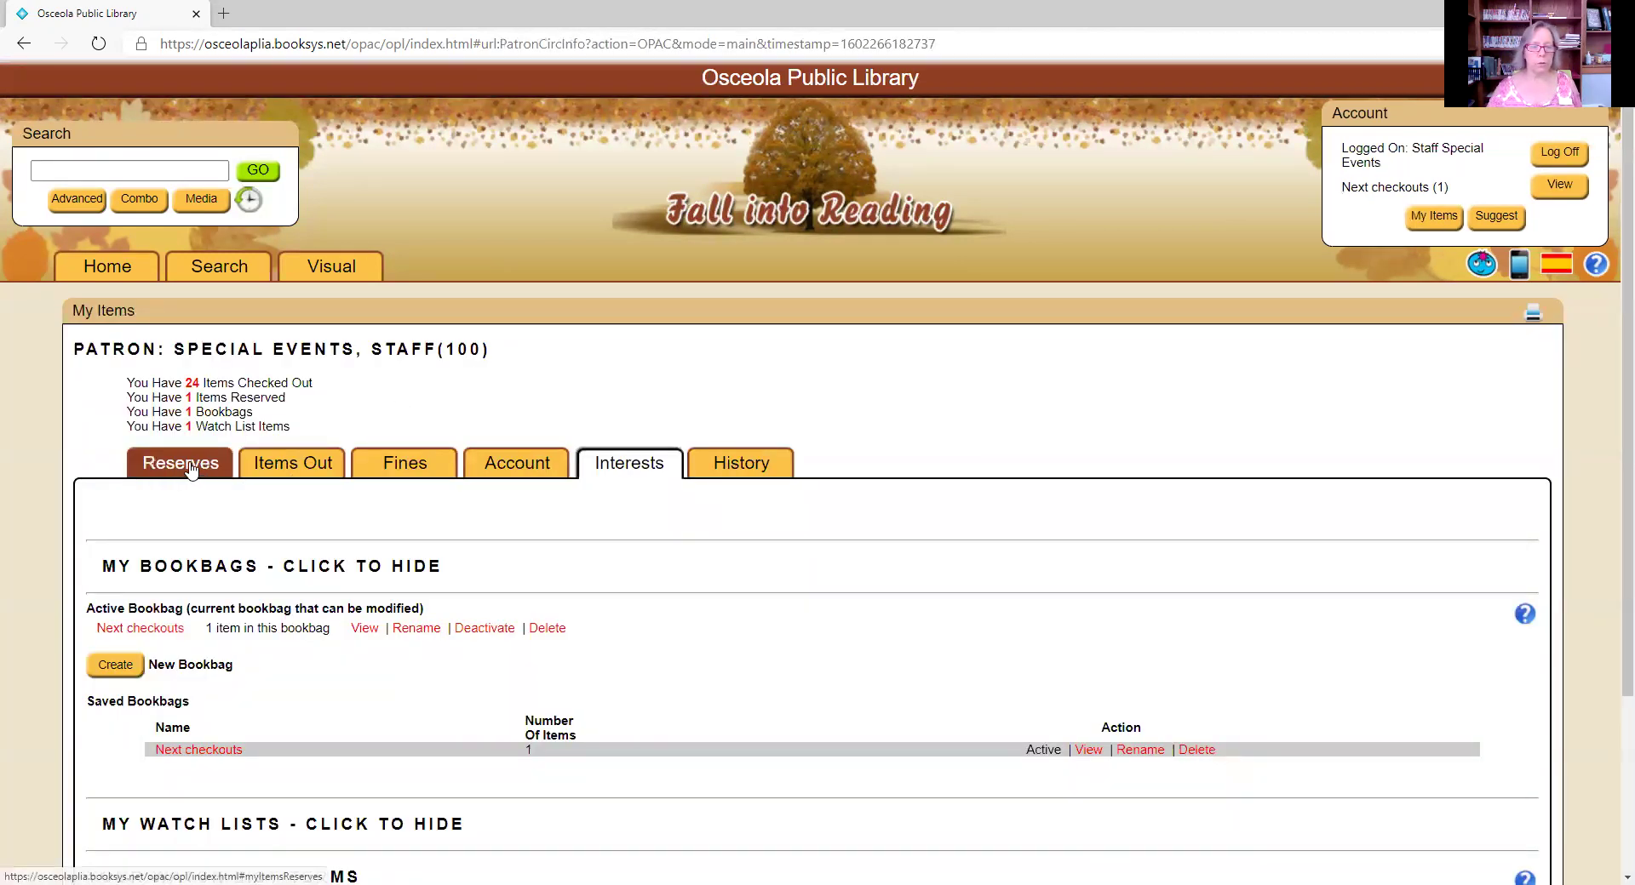
scroll(498, 555, "down", 3)
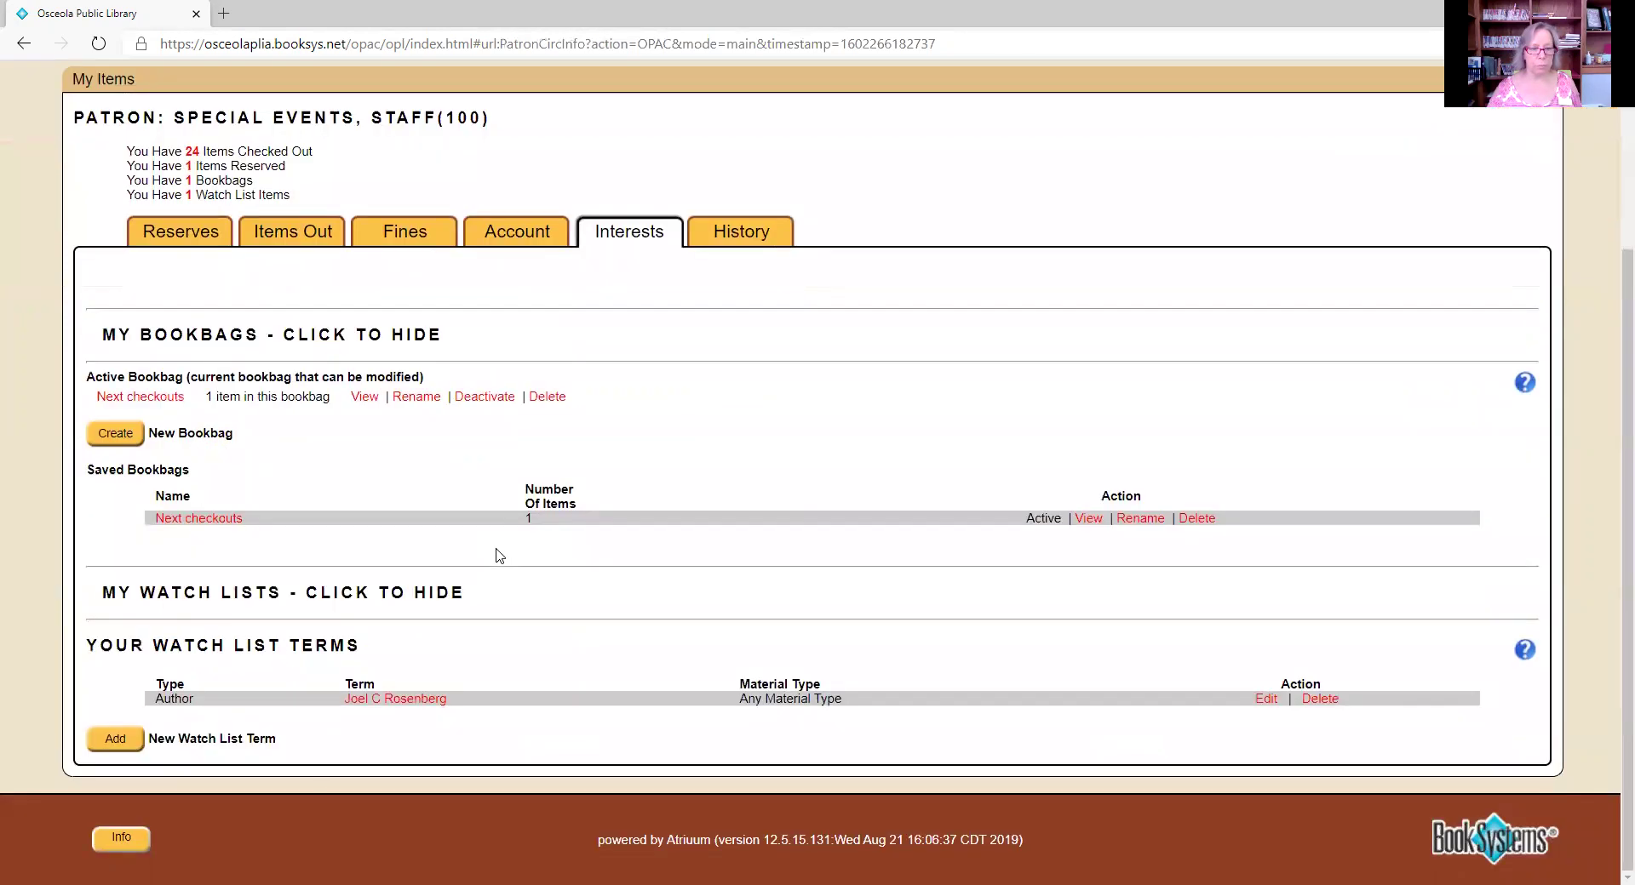
scroll(498, 555, "up", 2)
left_click(520, 358)
scroll(522, 371, "down", 4)
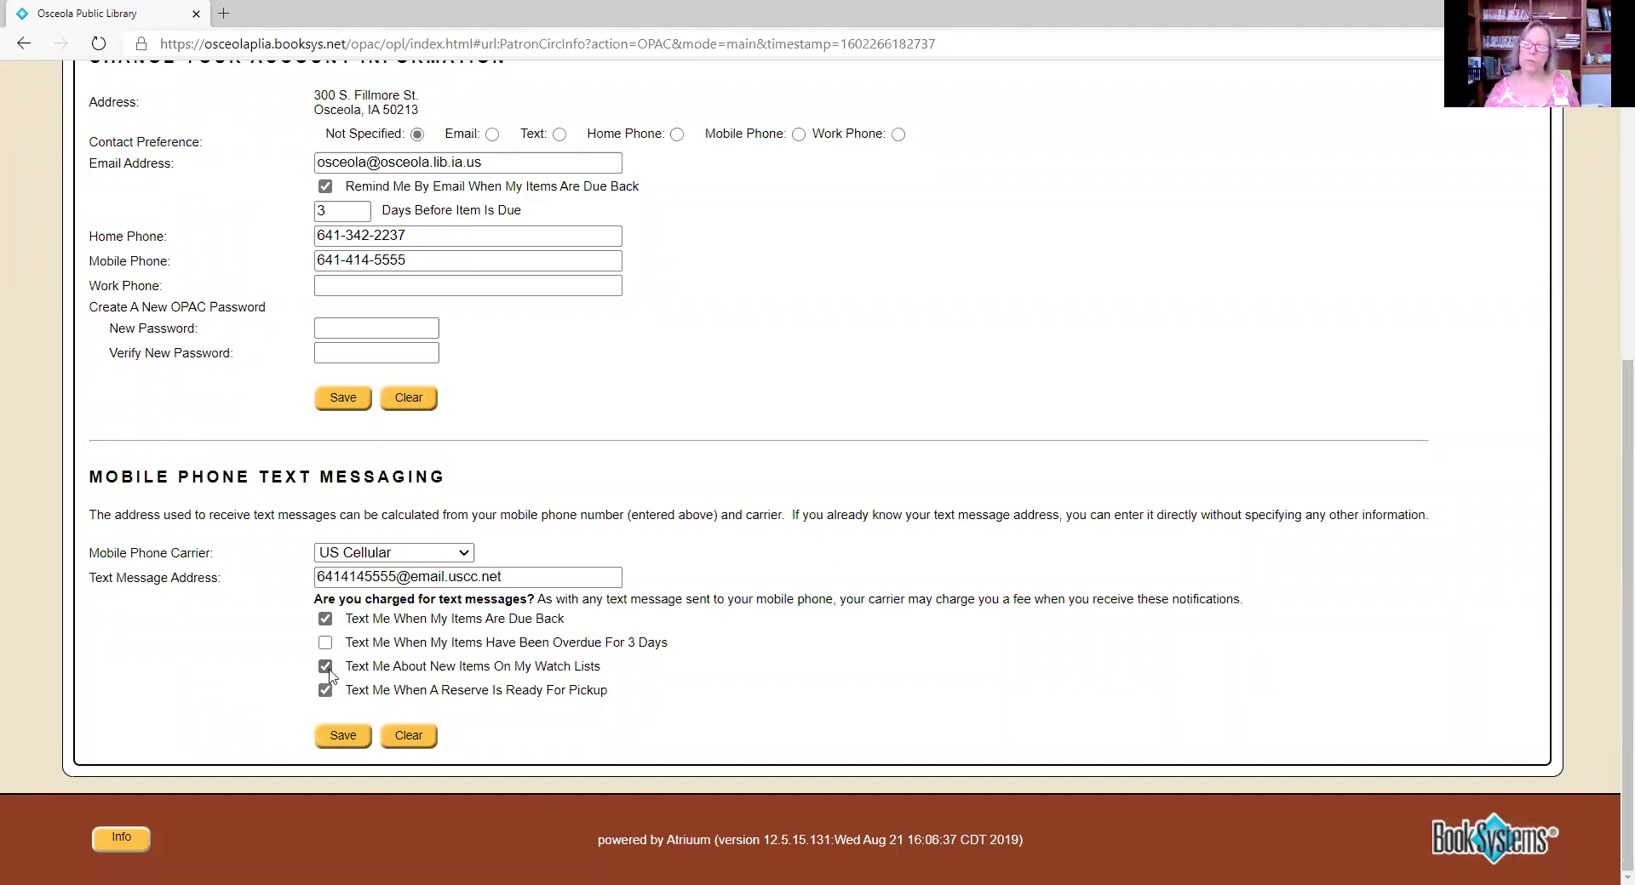
scroll(798, 170, "up", 5)
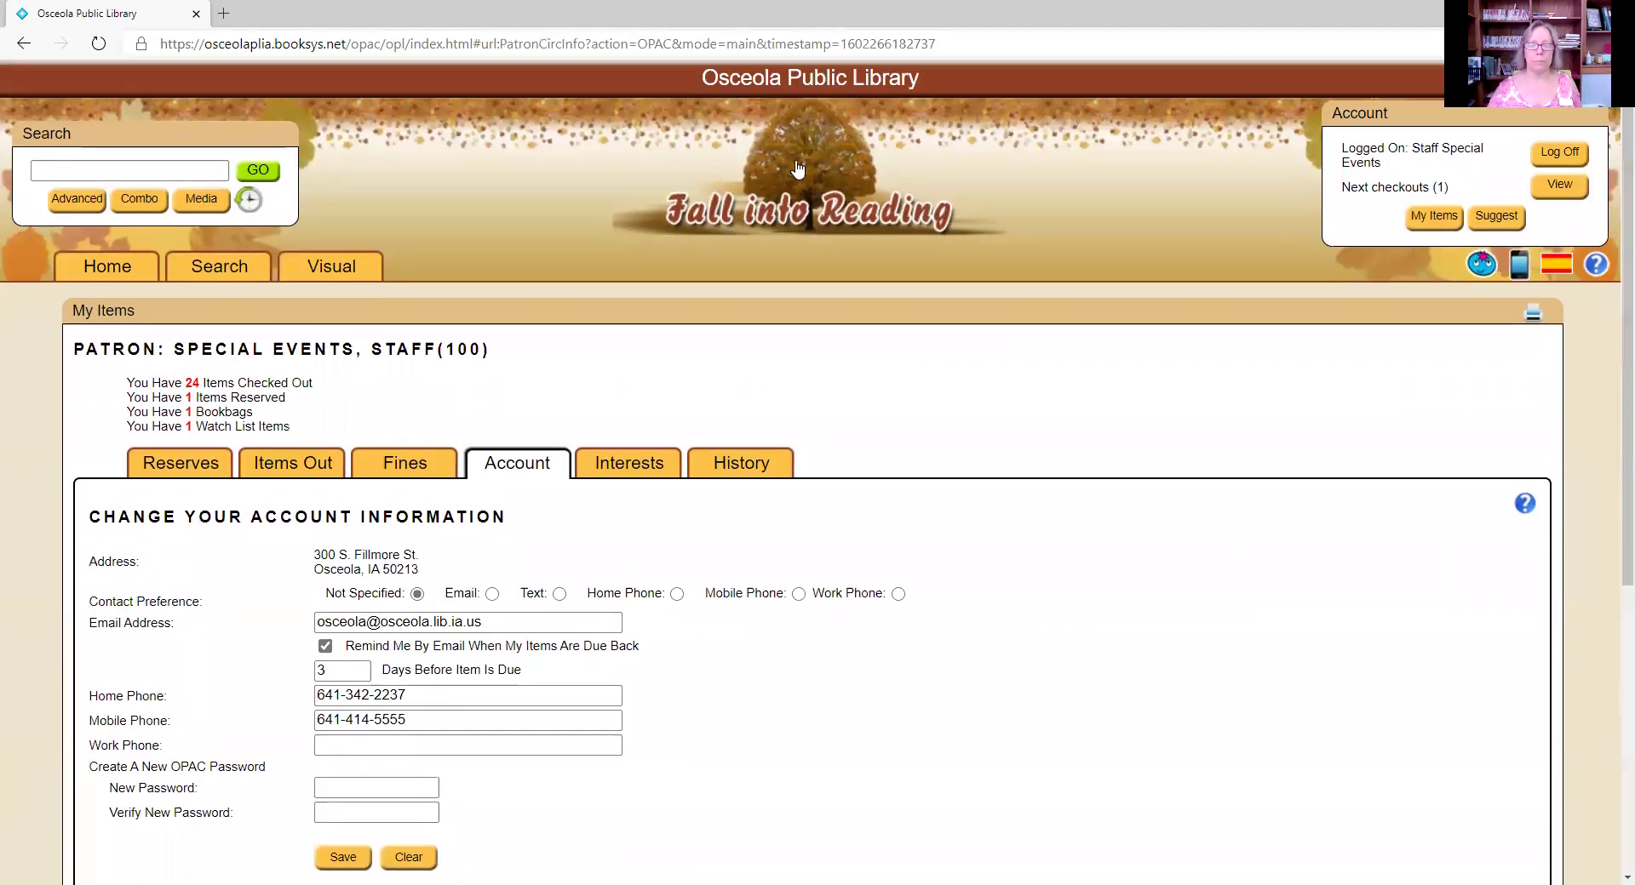
left_click(635, 463)
scroll(629, 481, "down", 3)
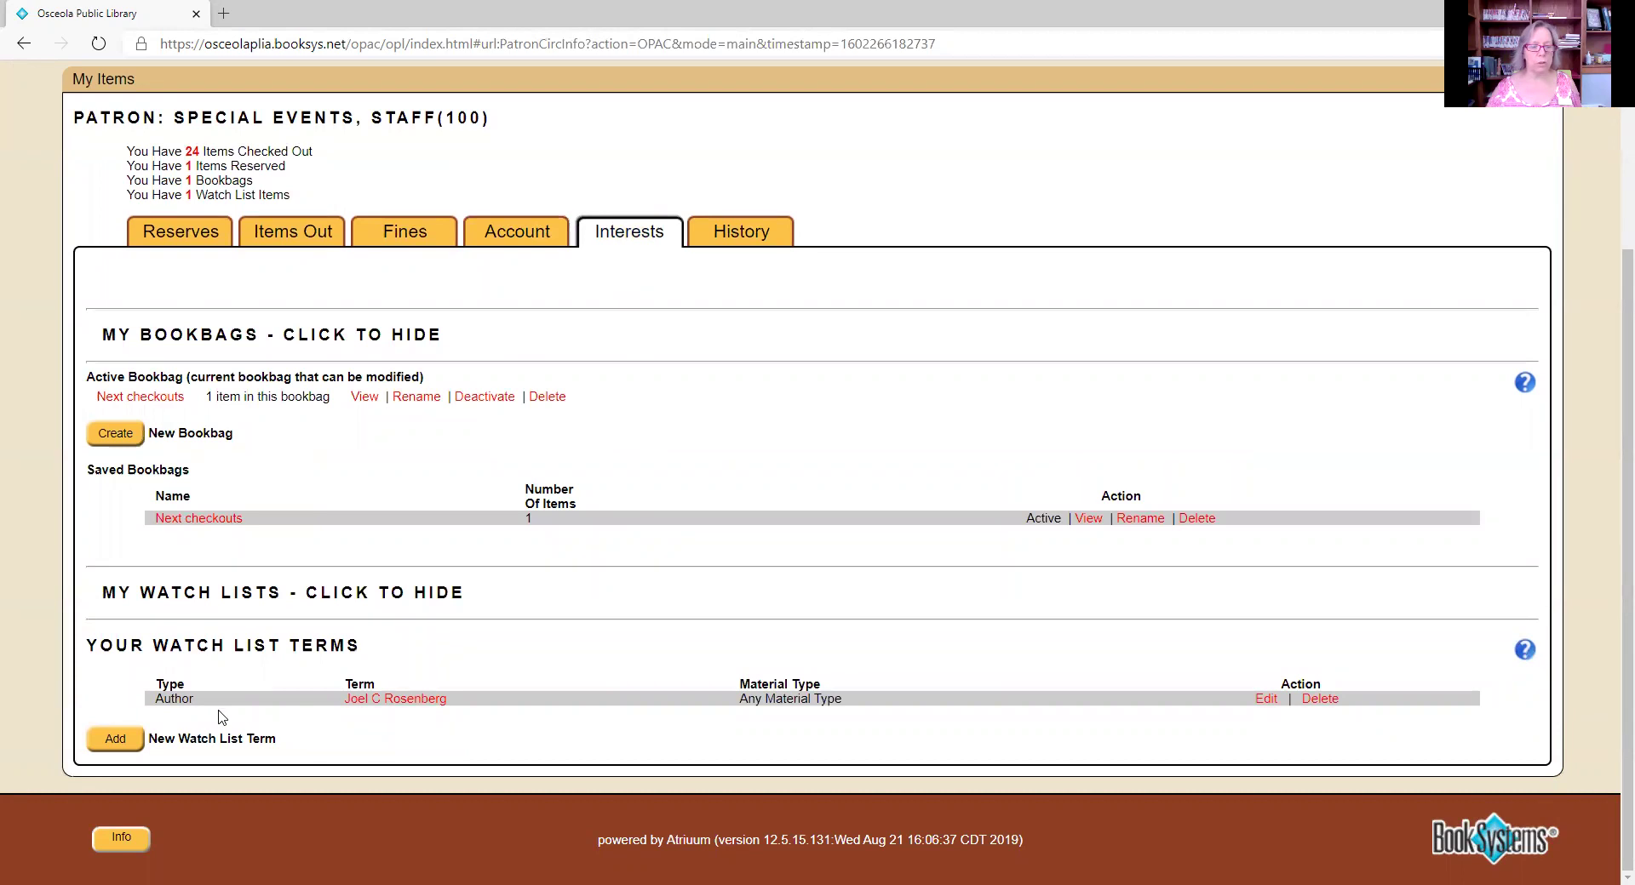
scroll(584, 538, "up", 1)
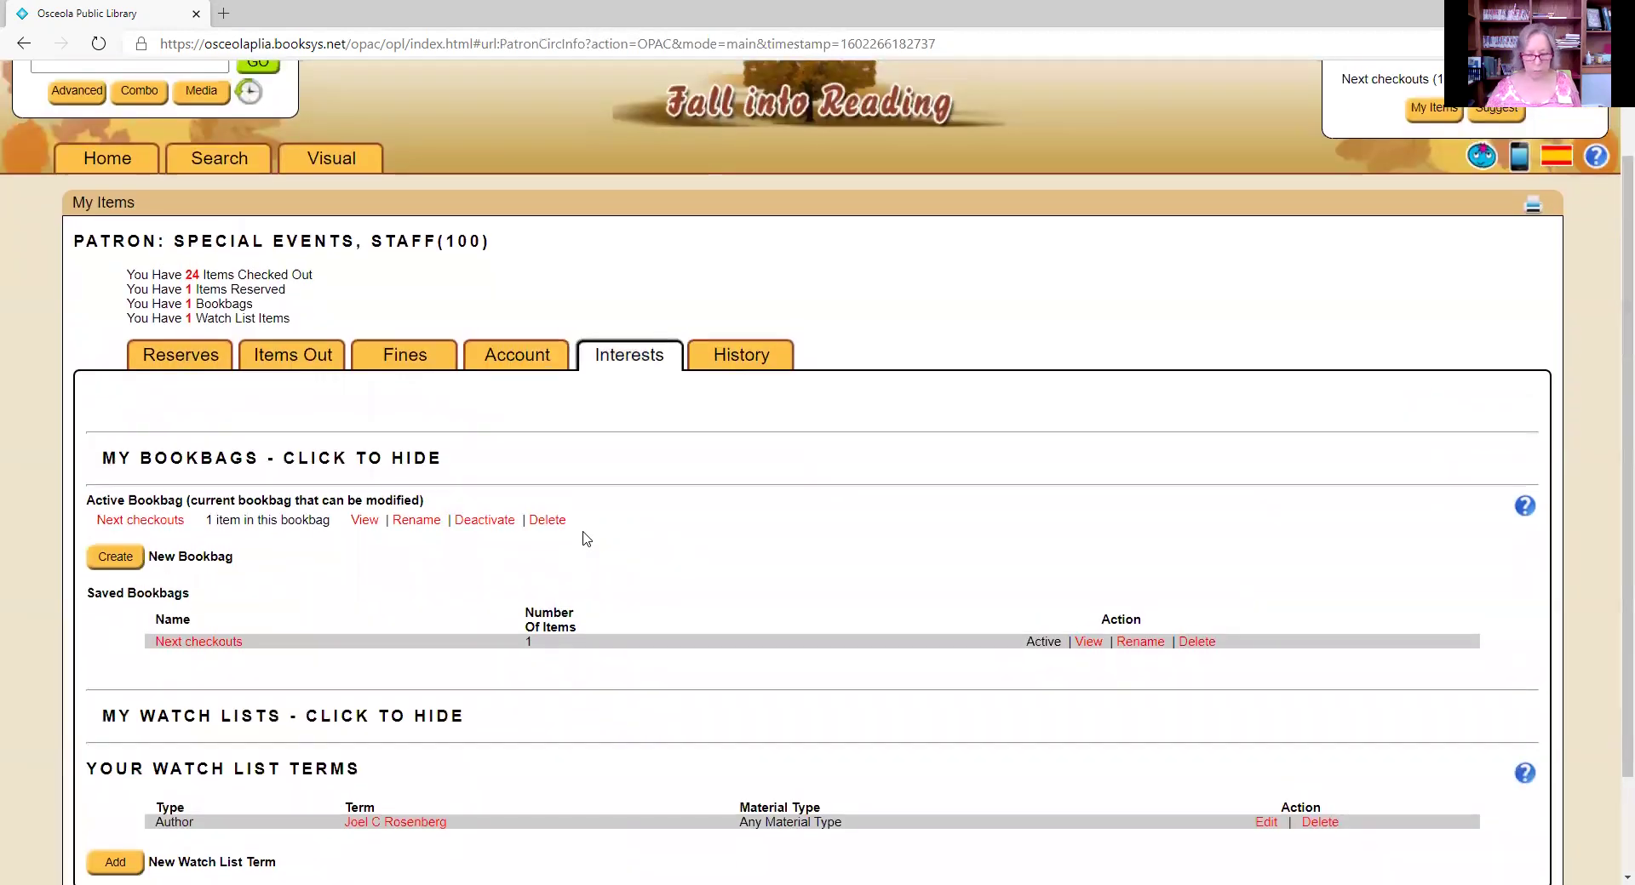
Step: Retrieve the patron's check out history over the last year and look through the listed titles, authors and dates
left_click(737, 358)
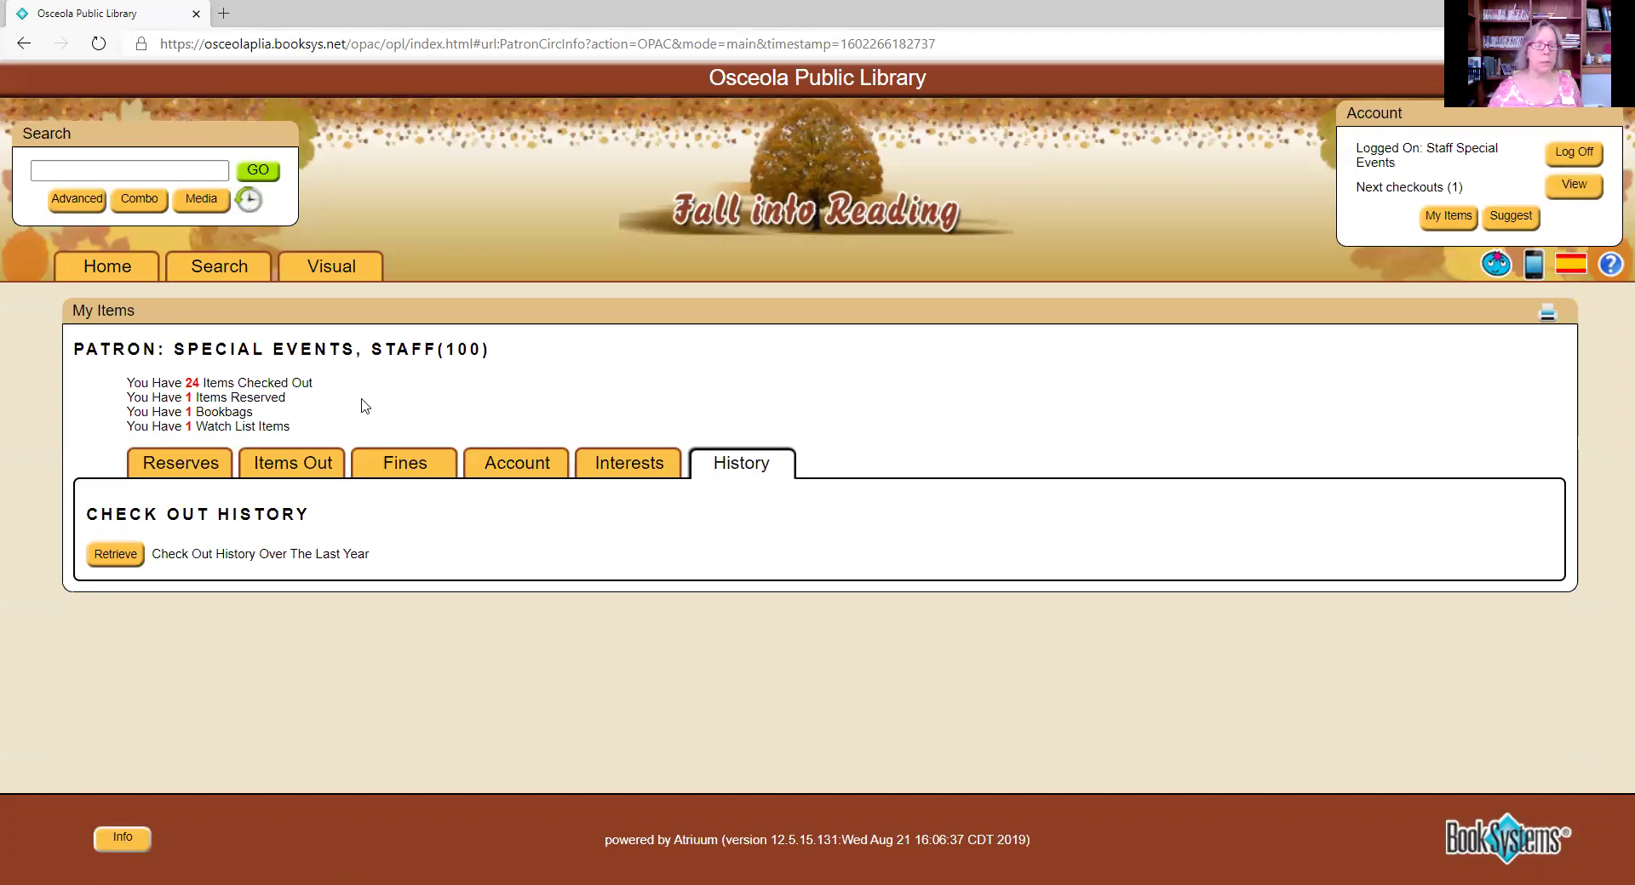
left_click(114, 555)
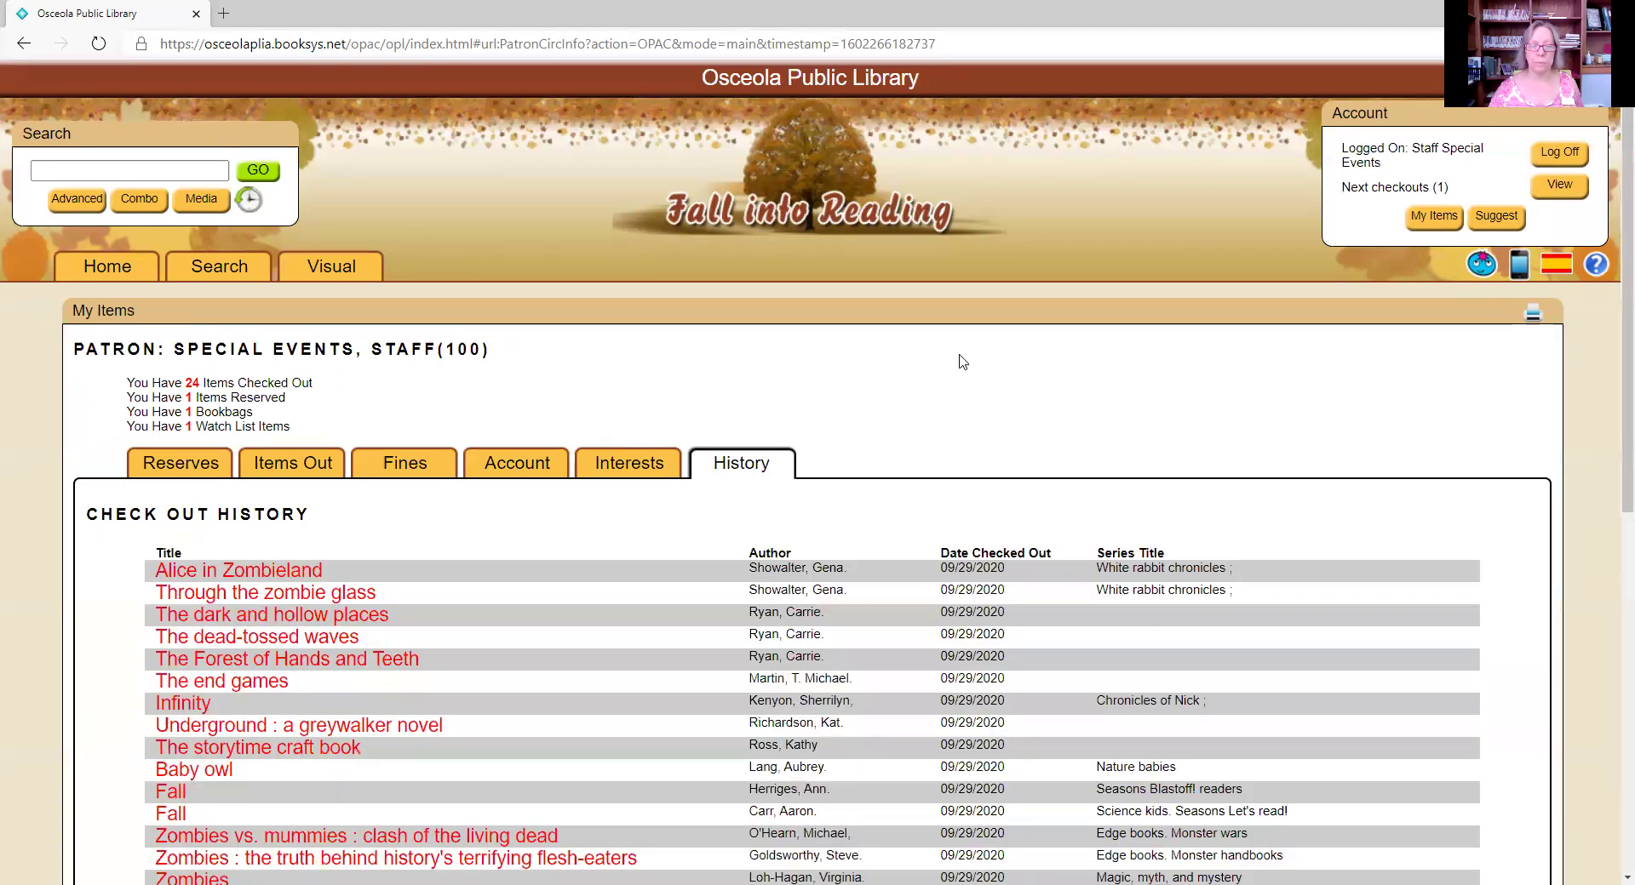
scroll(960, 361, "down", 8)
scroll(960, 361, "up", 6)
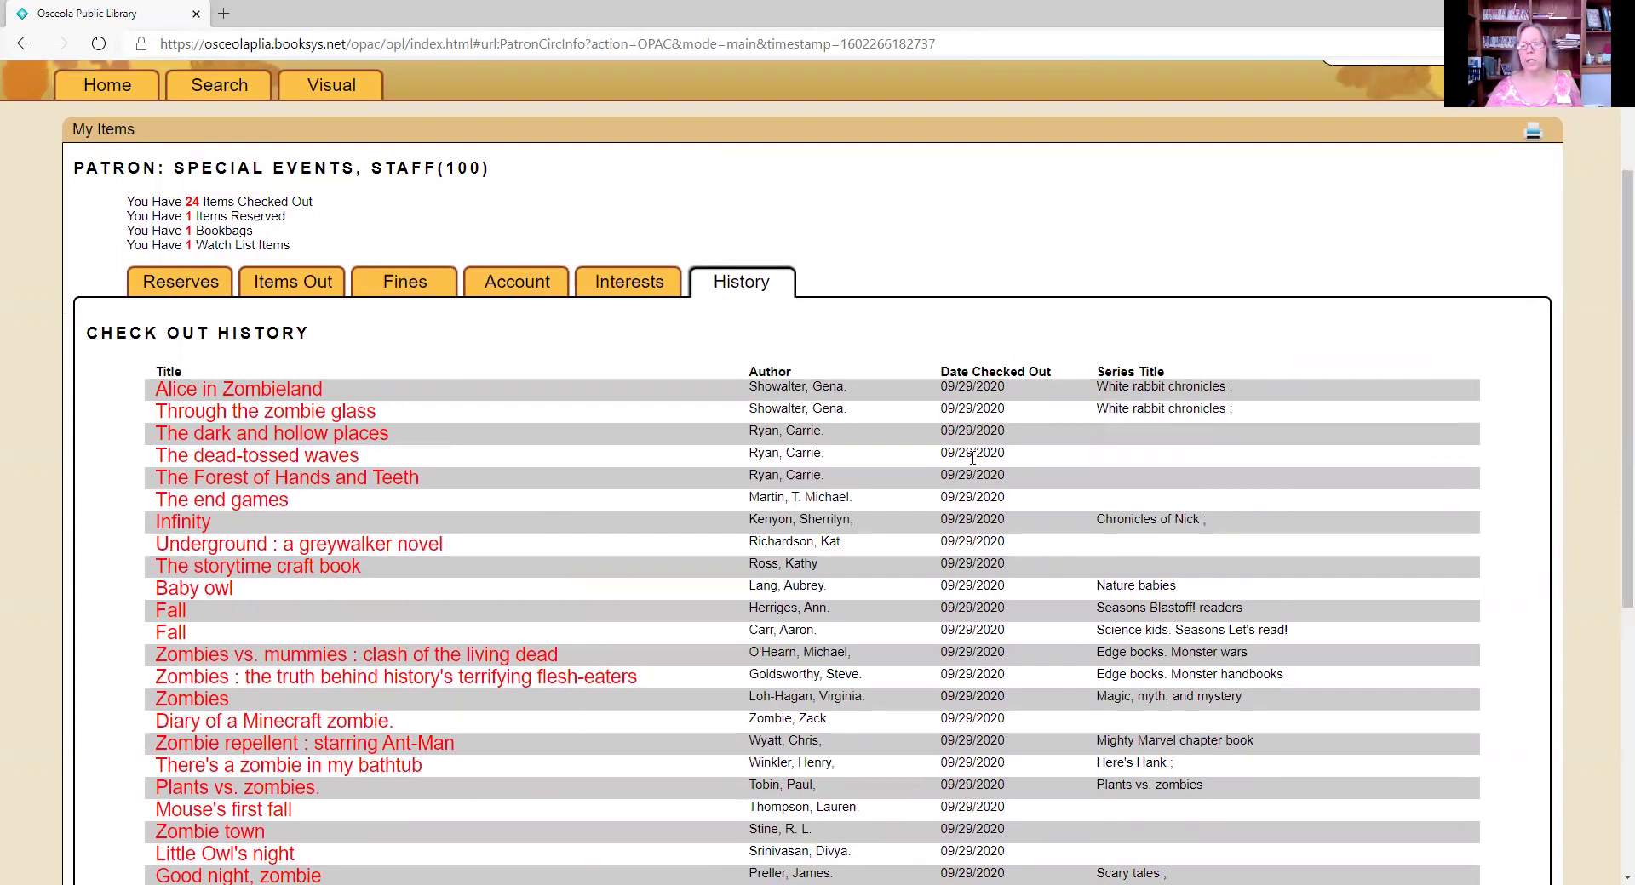
scroll(981, 400, "down", 6)
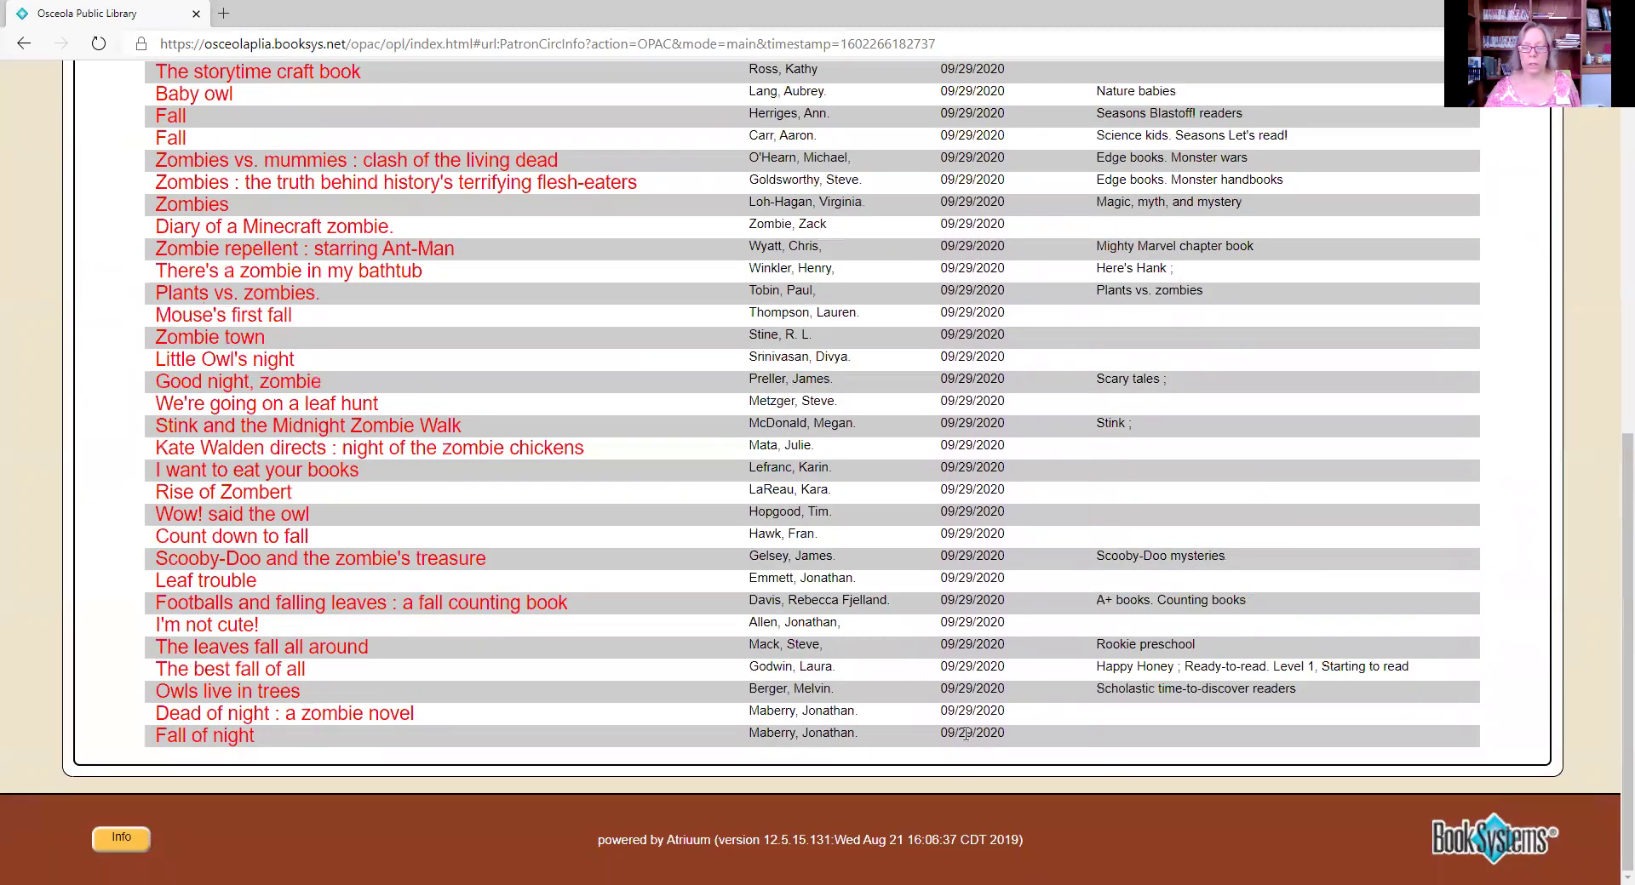
scroll(728, 462, "up", 2)
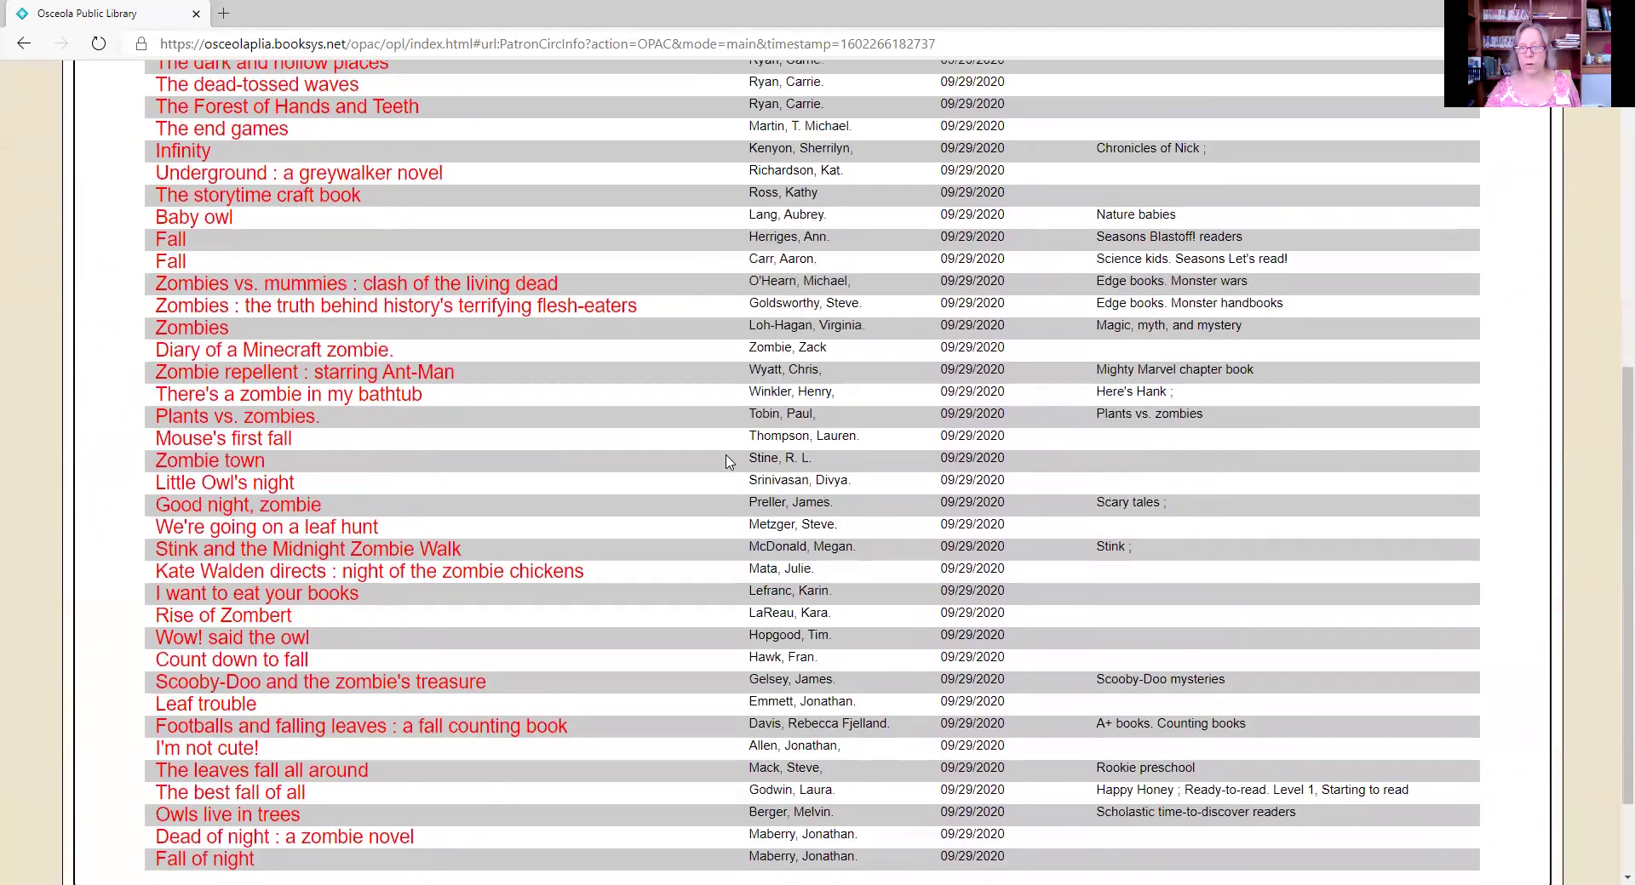
scroll(728, 462, "up", 4)
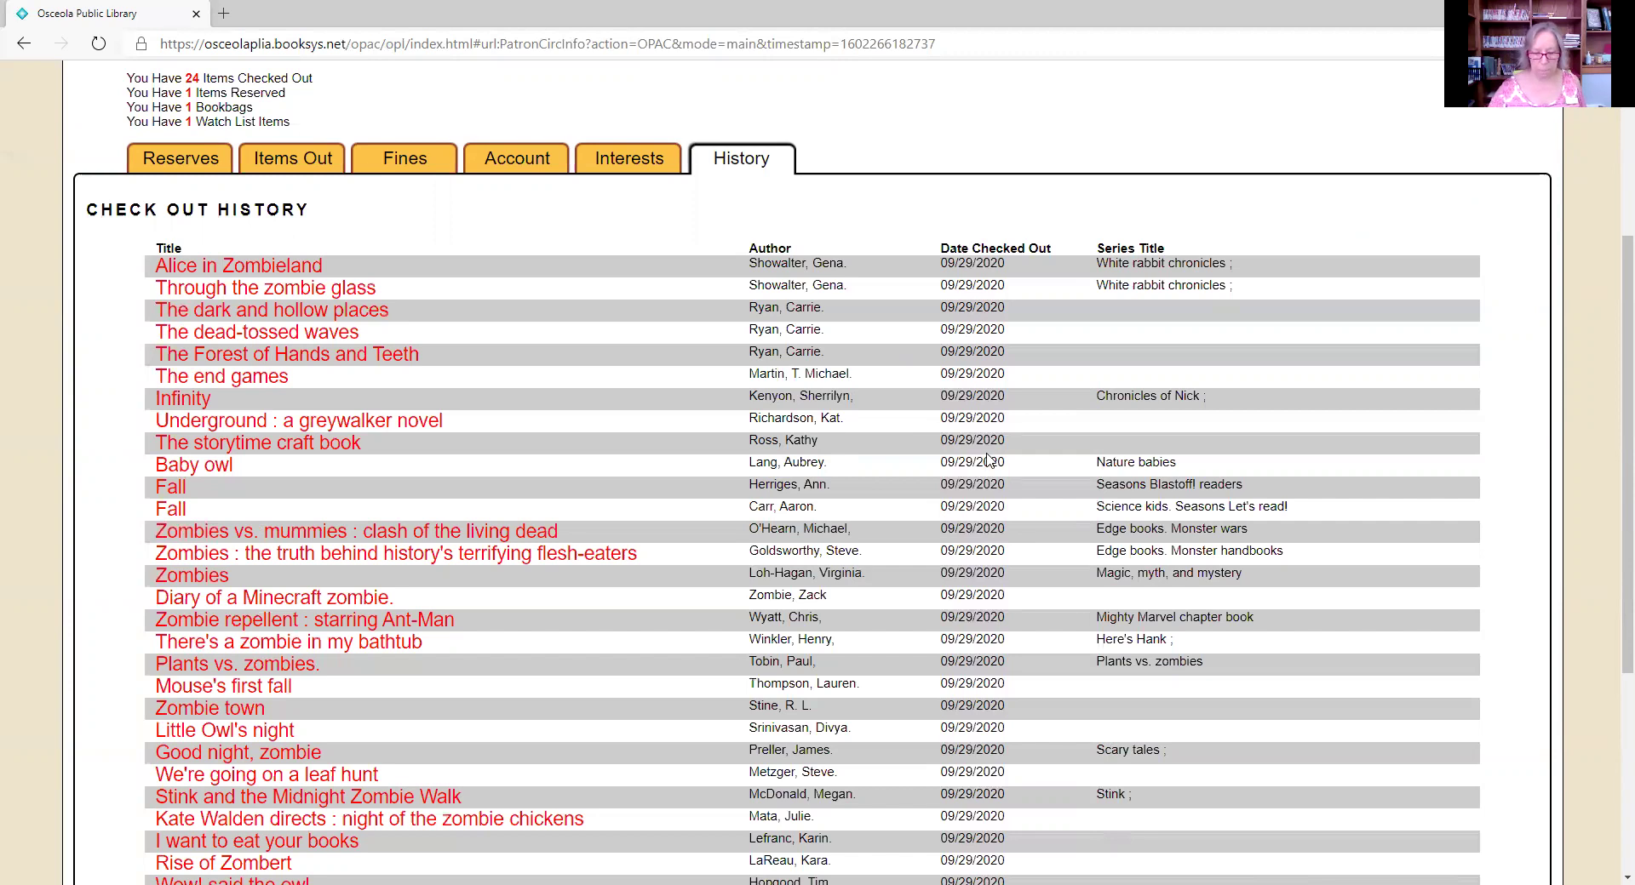
scroll(1065, 545, "up", 3)
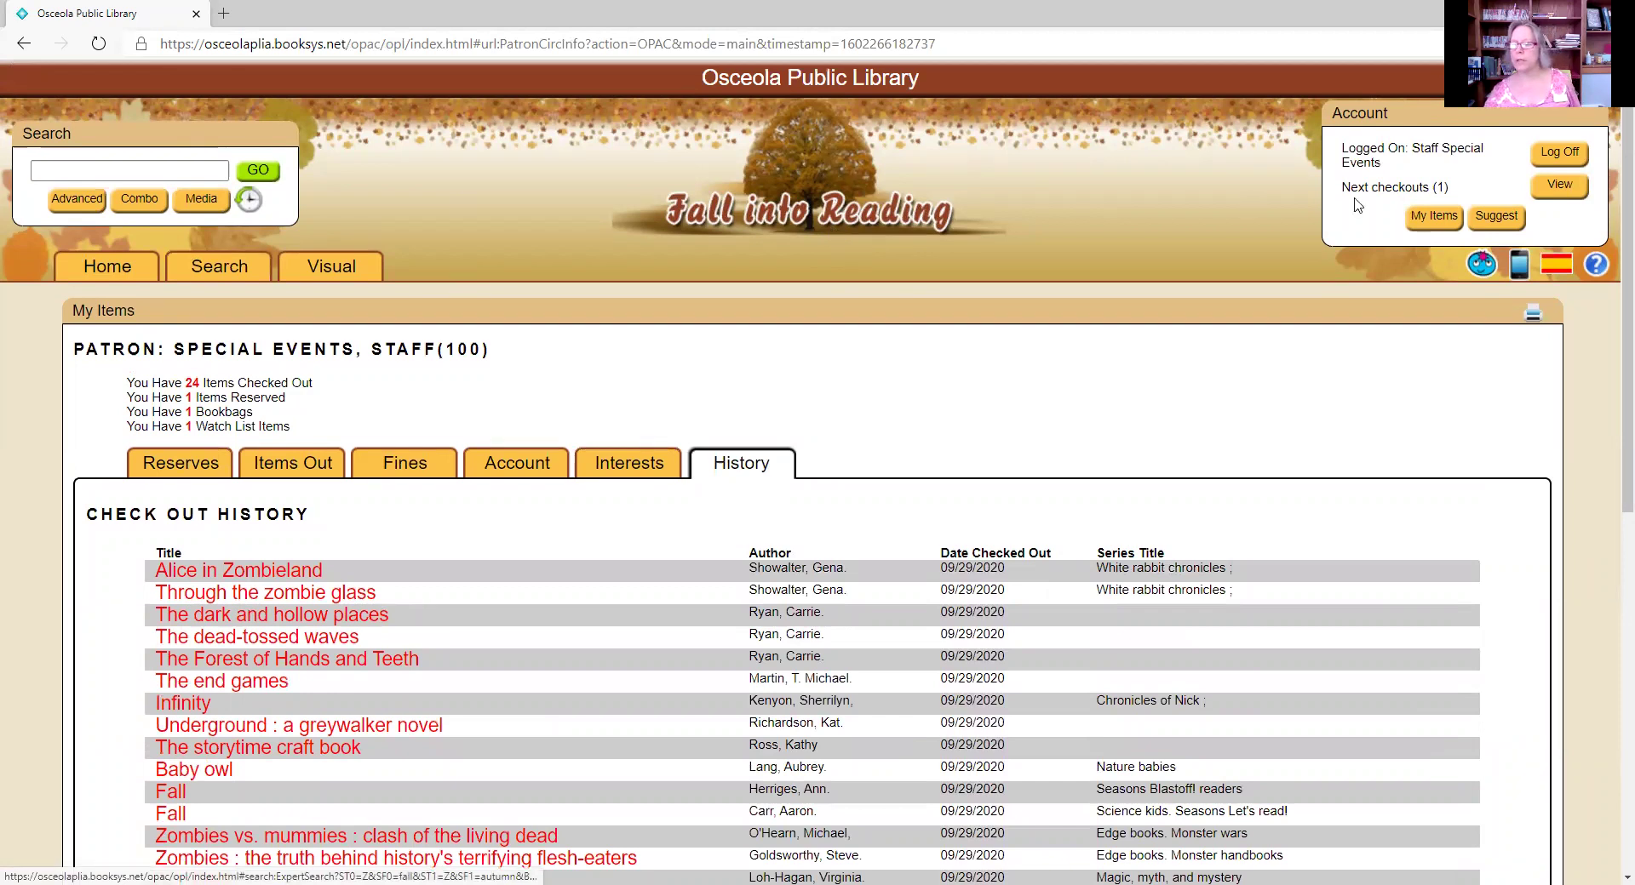
Step: Open the form for suggesting an additional library item and set its material type to DVD
left_click(1497, 218)
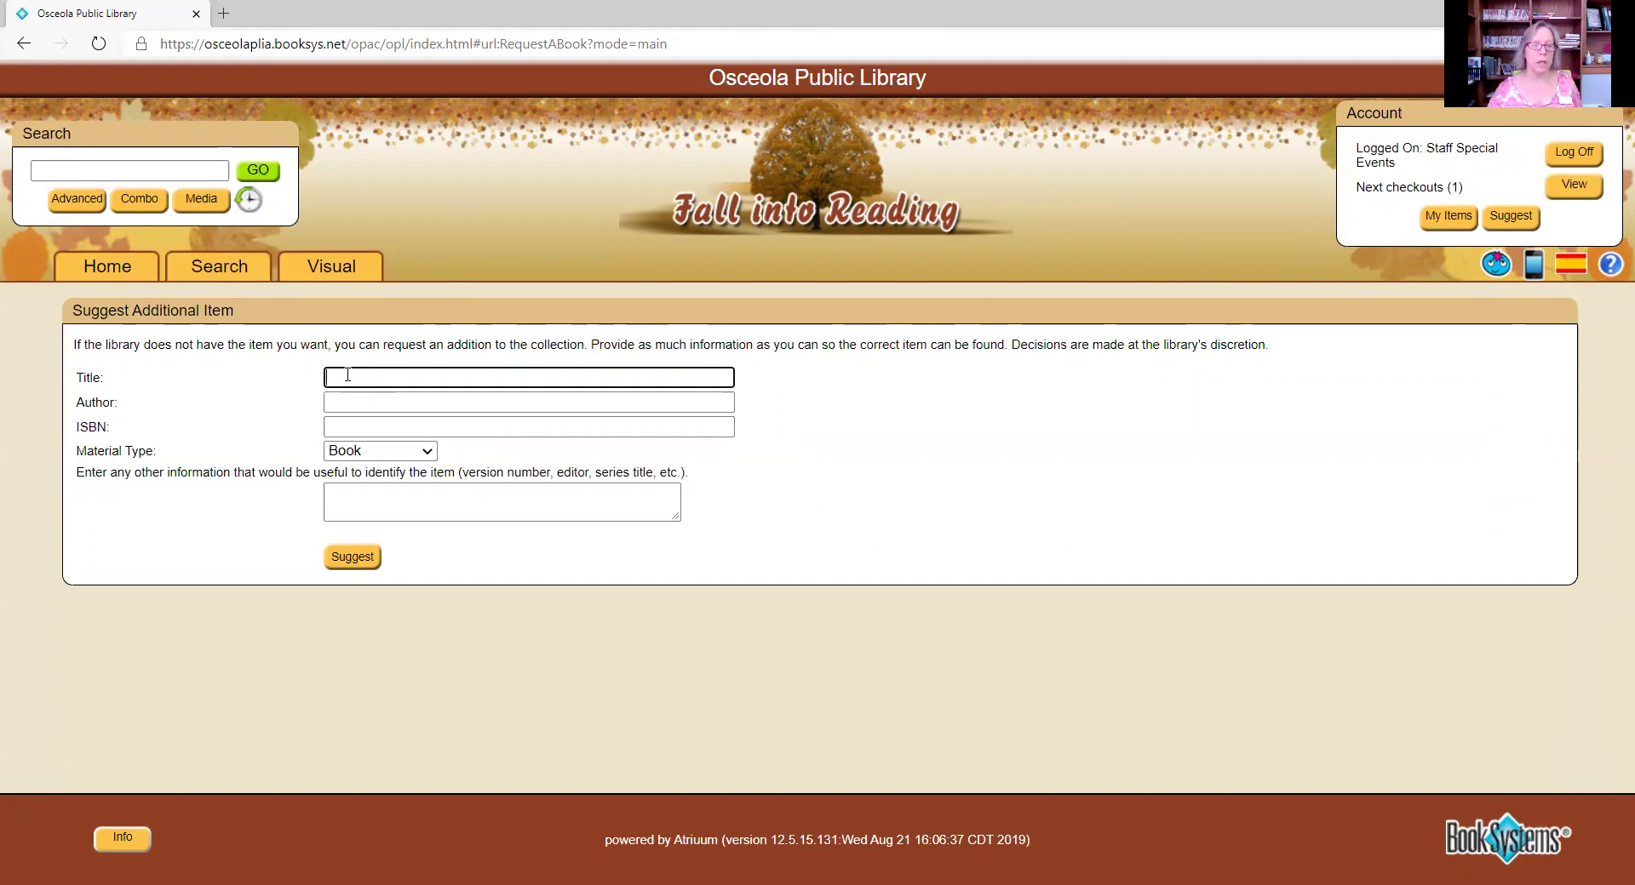
left_click(450, 410)
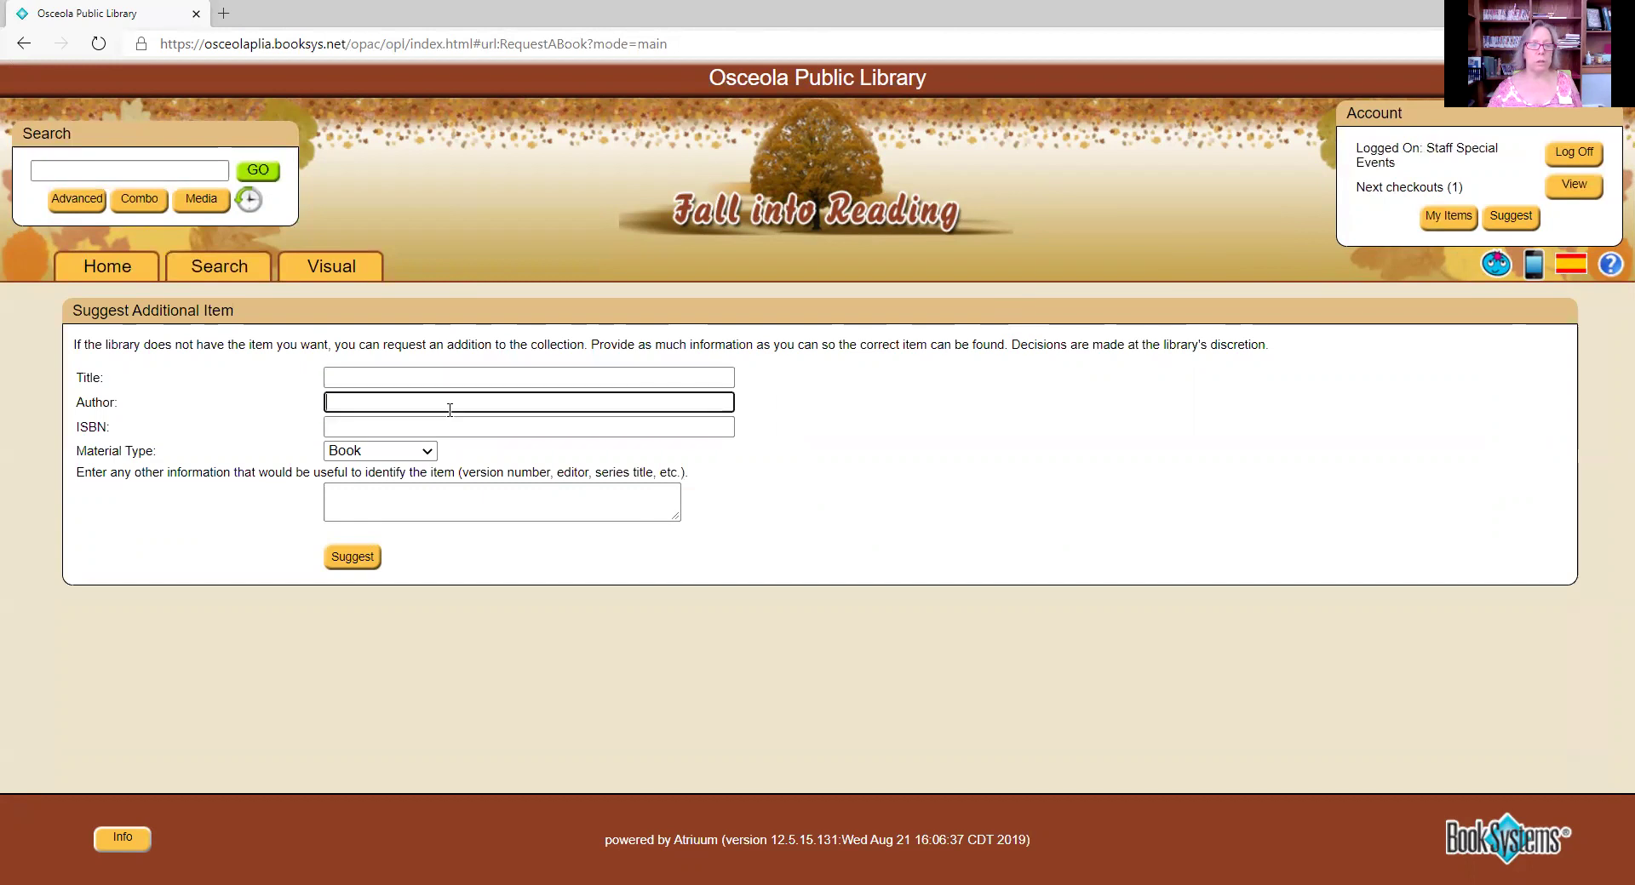
left_click(397, 431)
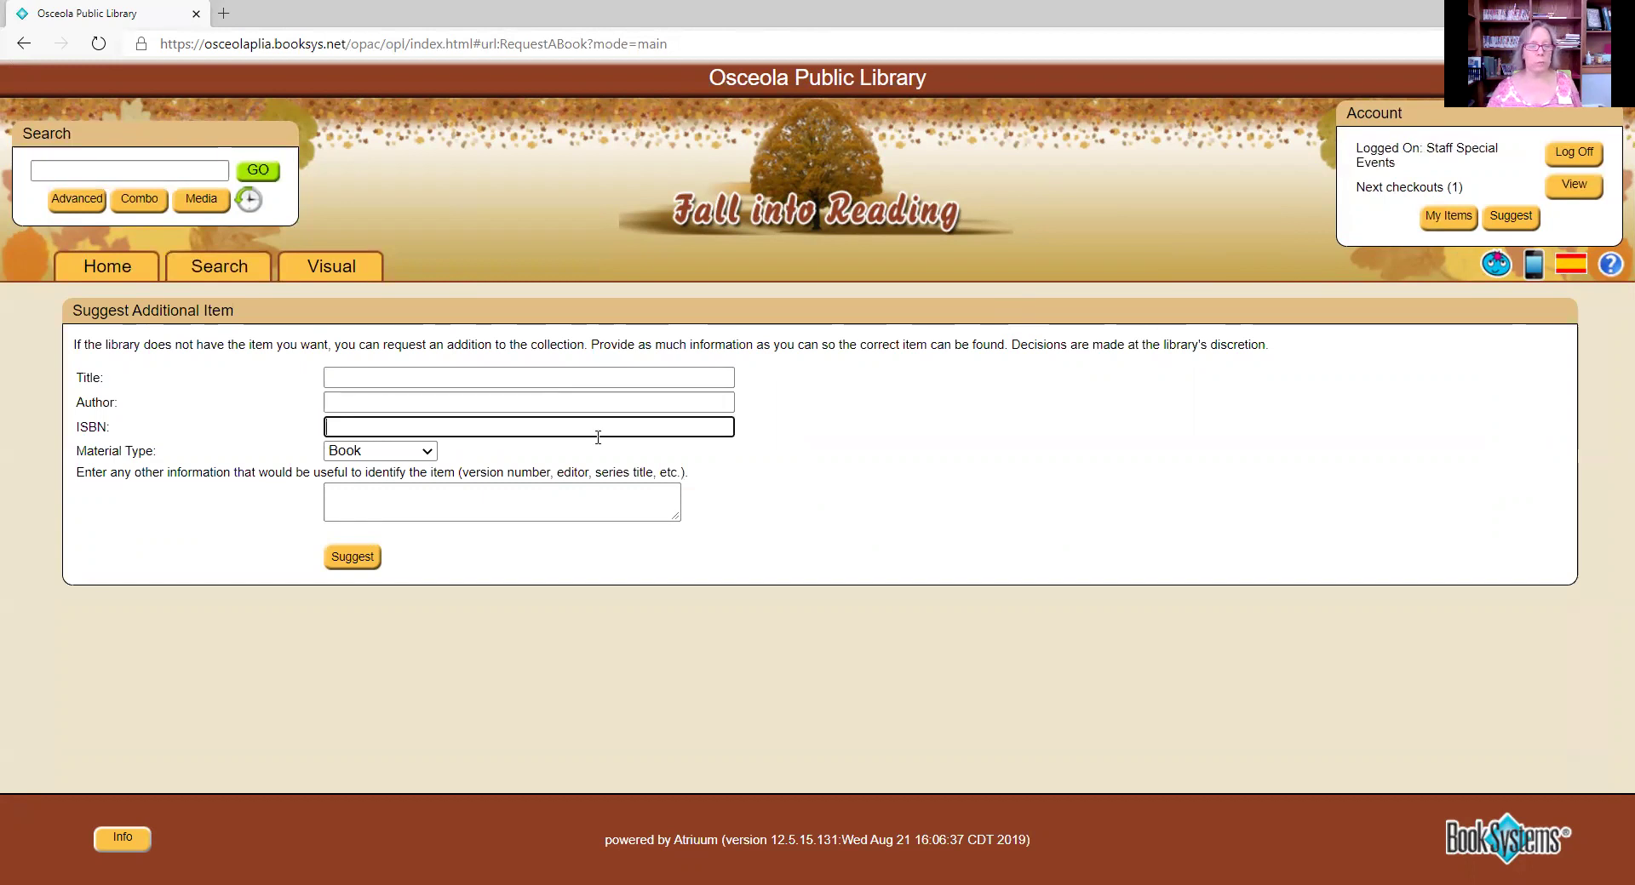
left_click(427, 452)
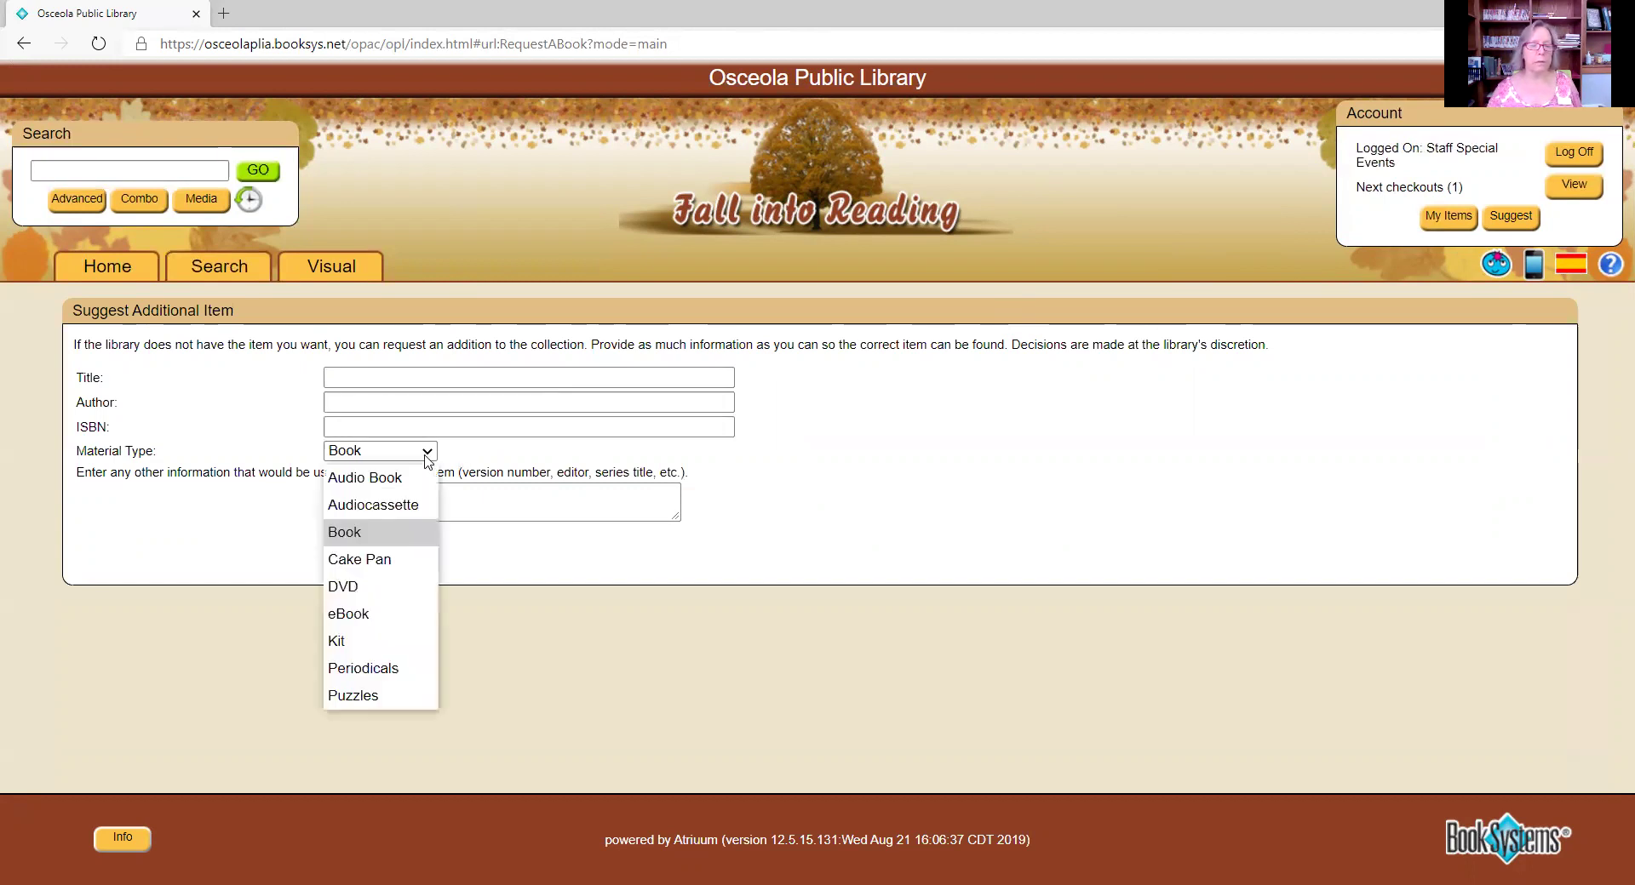
left_click(402, 590)
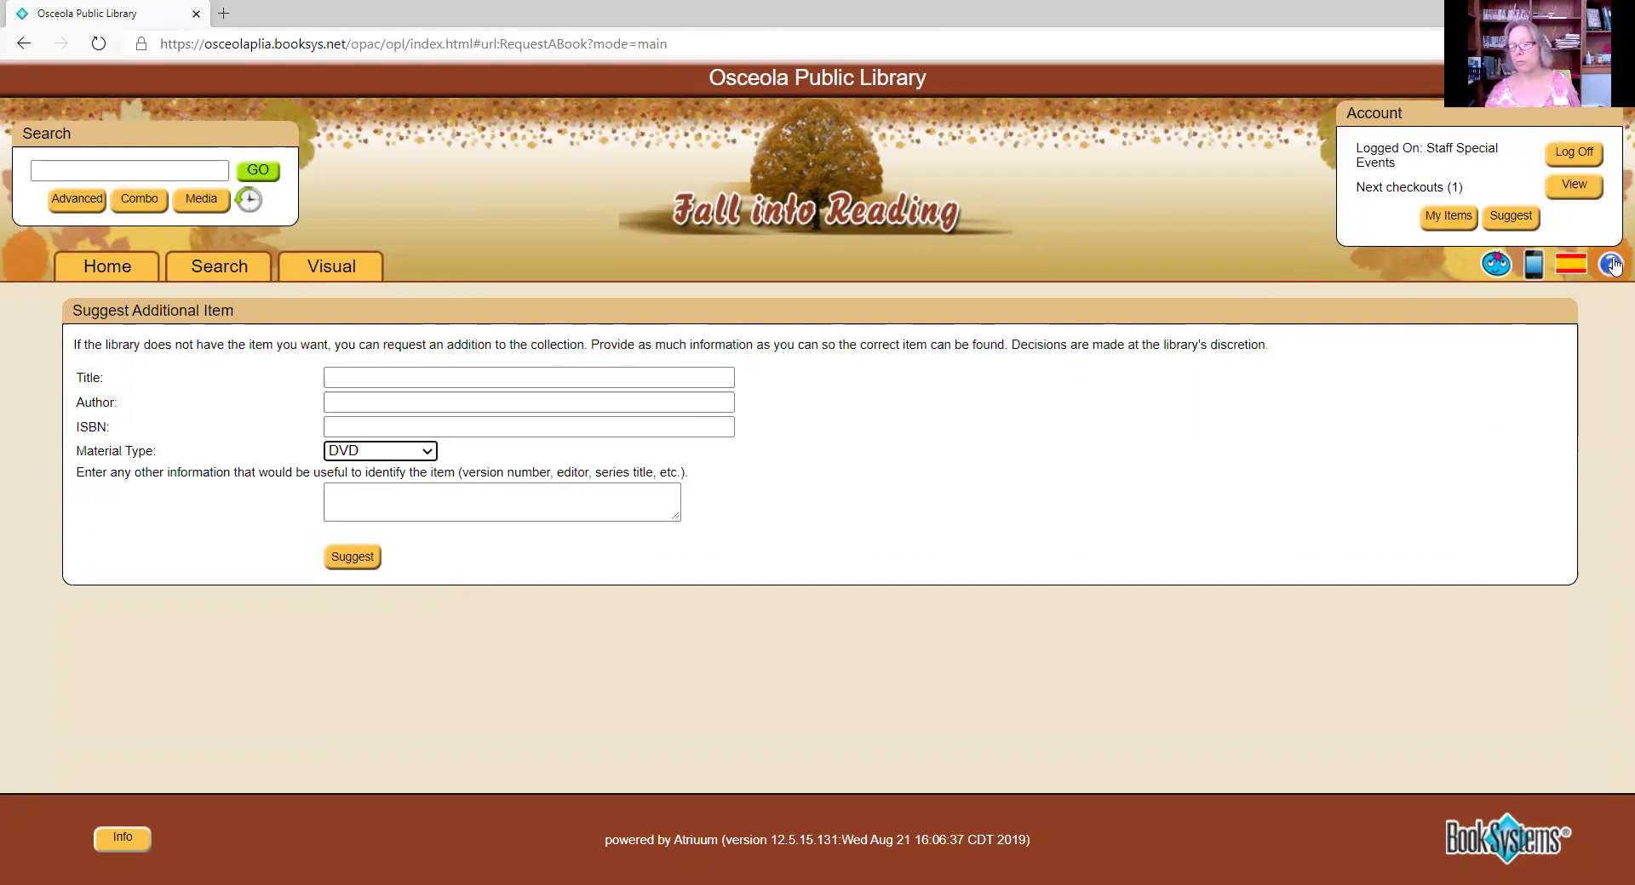
Step: Switch the library catalog to its Spanish mobile version
left_click(1565, 269)
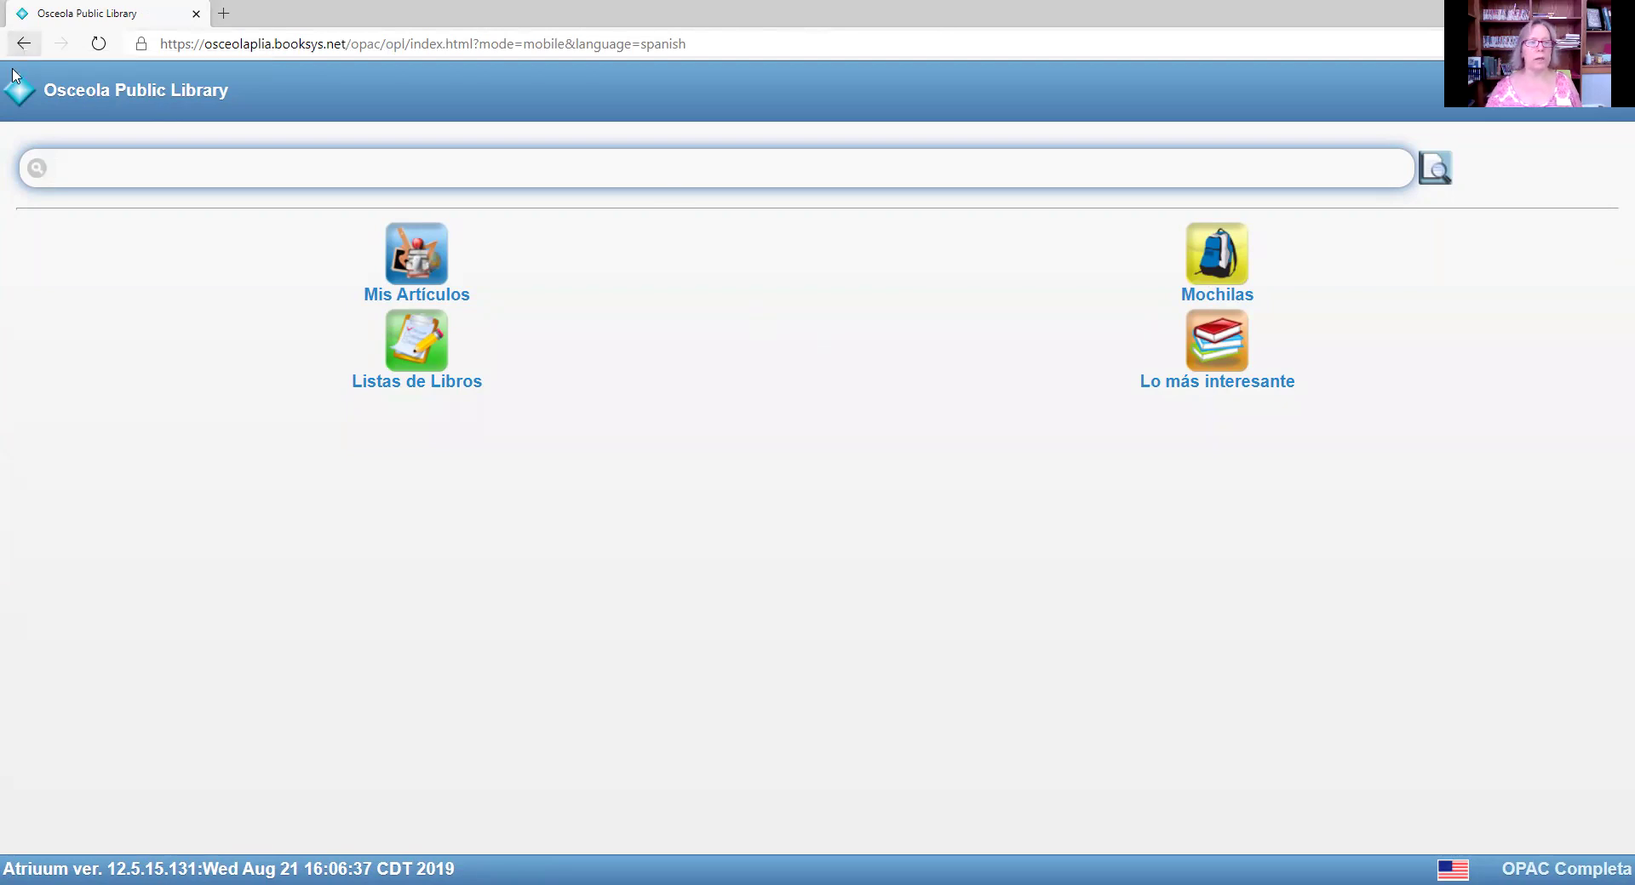
Step: Leave the Spanish mobile view, view the catalog's English mobile version, and return to the full catalog's item suggestion page
left_click(23, 48)
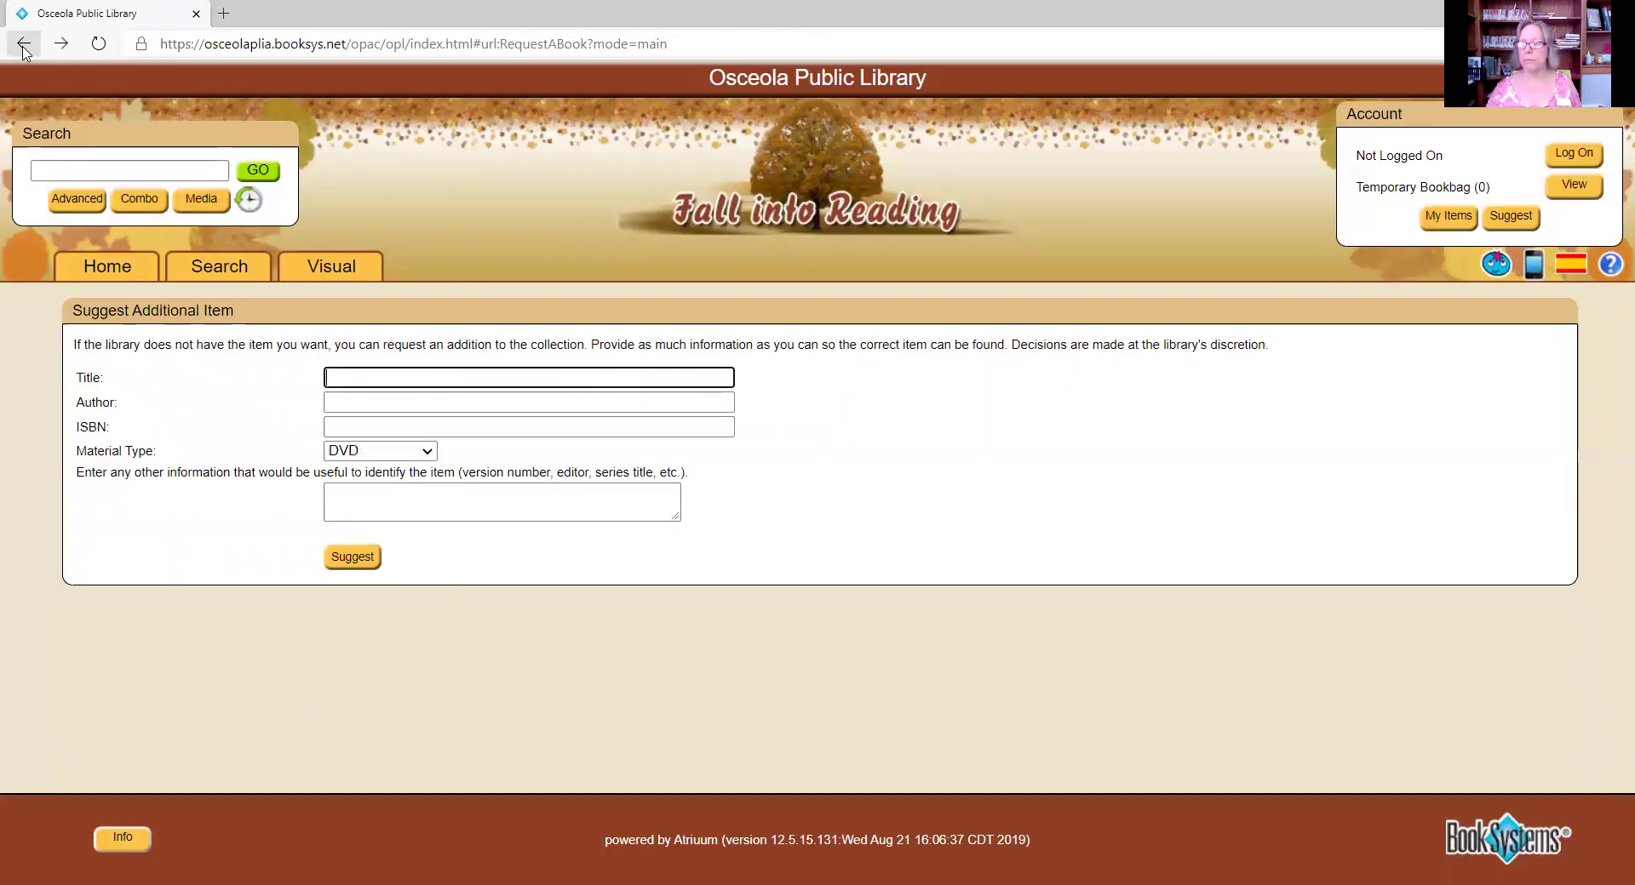
left_click(1537, 270)
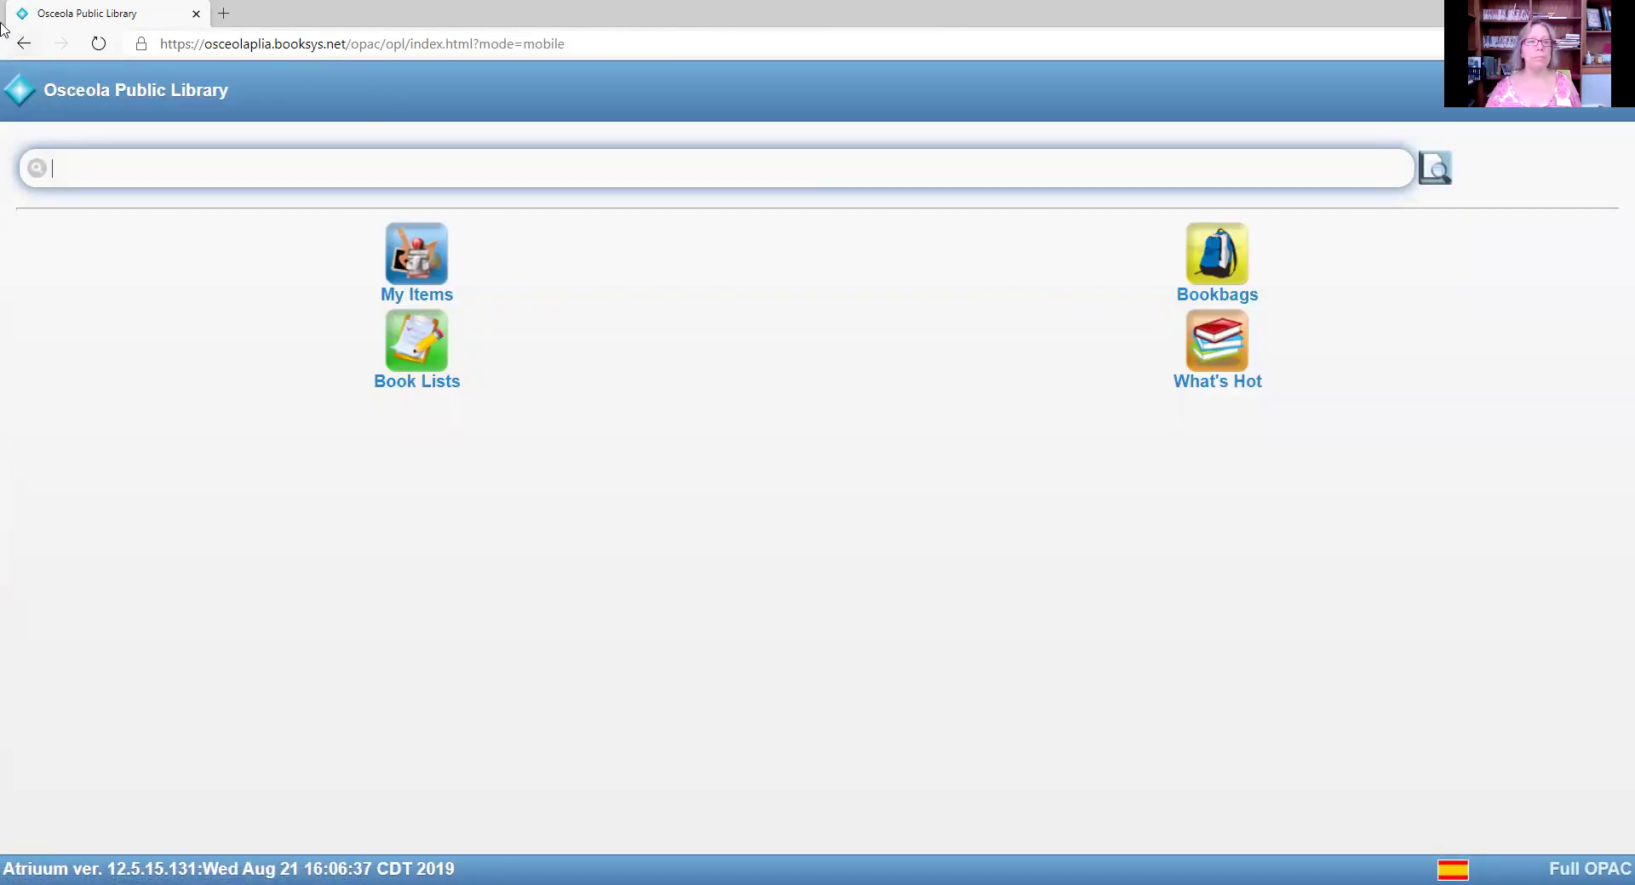
left_click(24, 43)
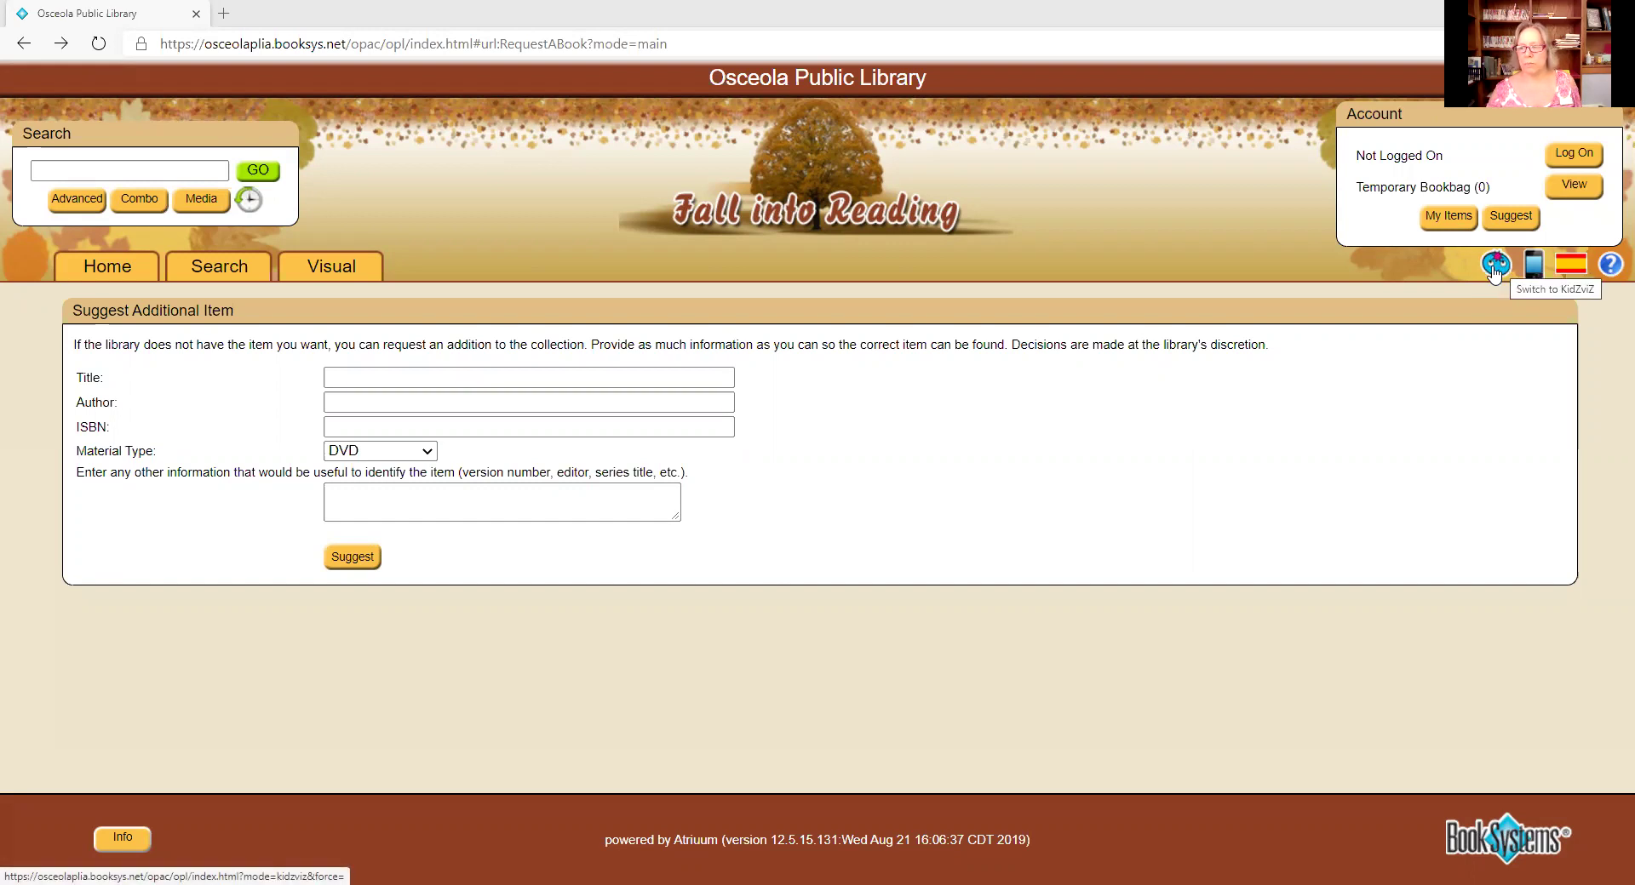
Step: Switch to the KidZviZ children's catalog, browse Fiction, Other, Graphic Novel, and look through the listed titles
left_click(1494, 268)
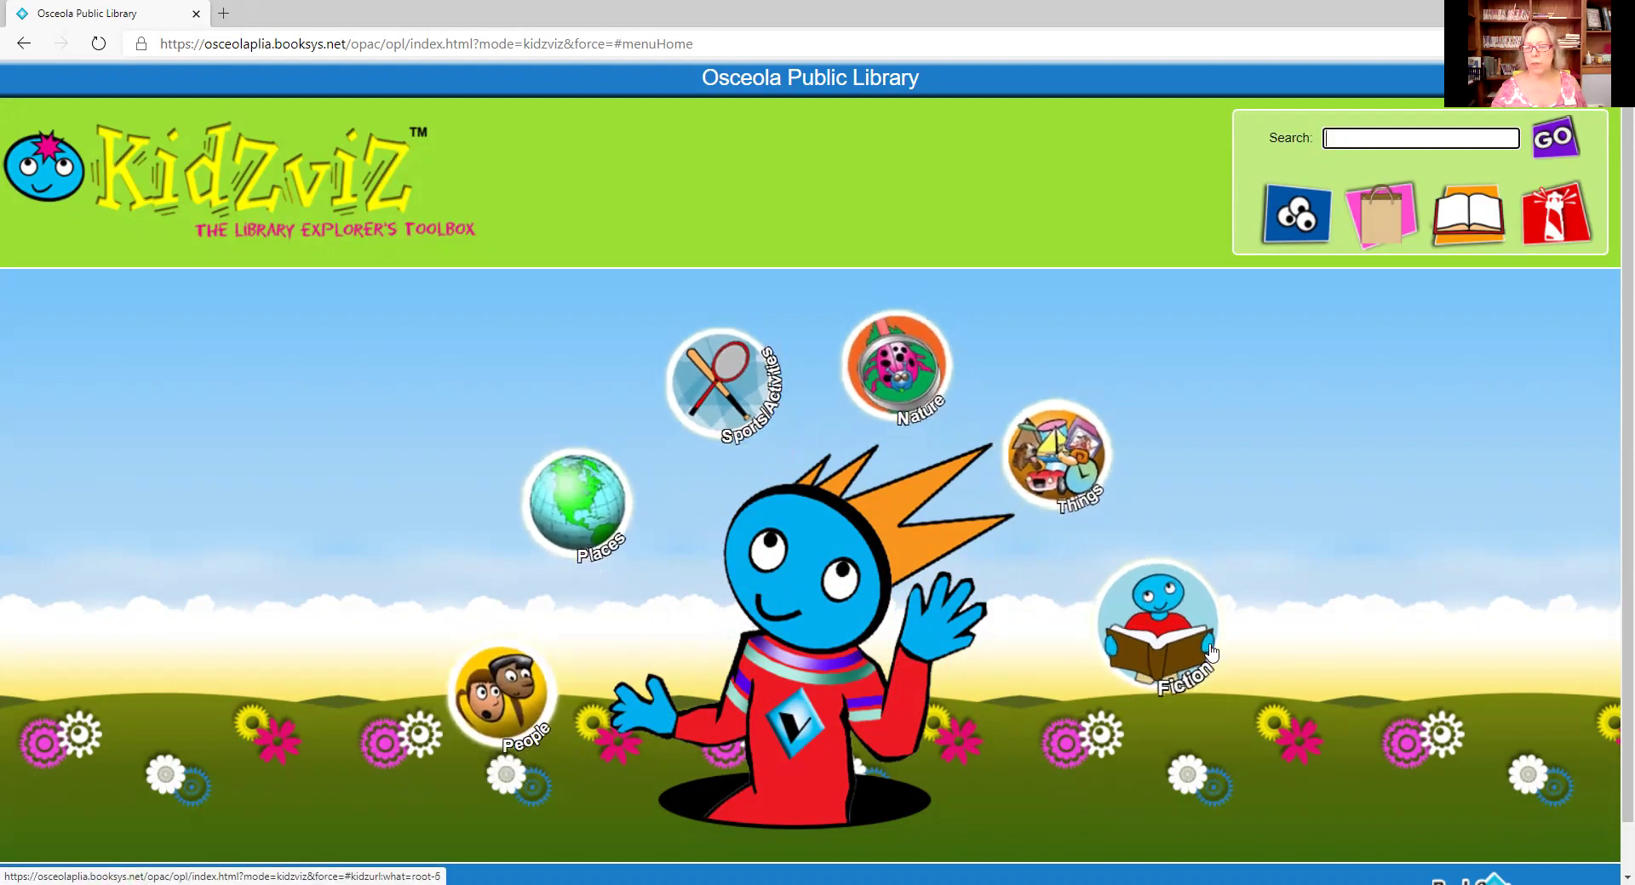
left_click(1167, 631)
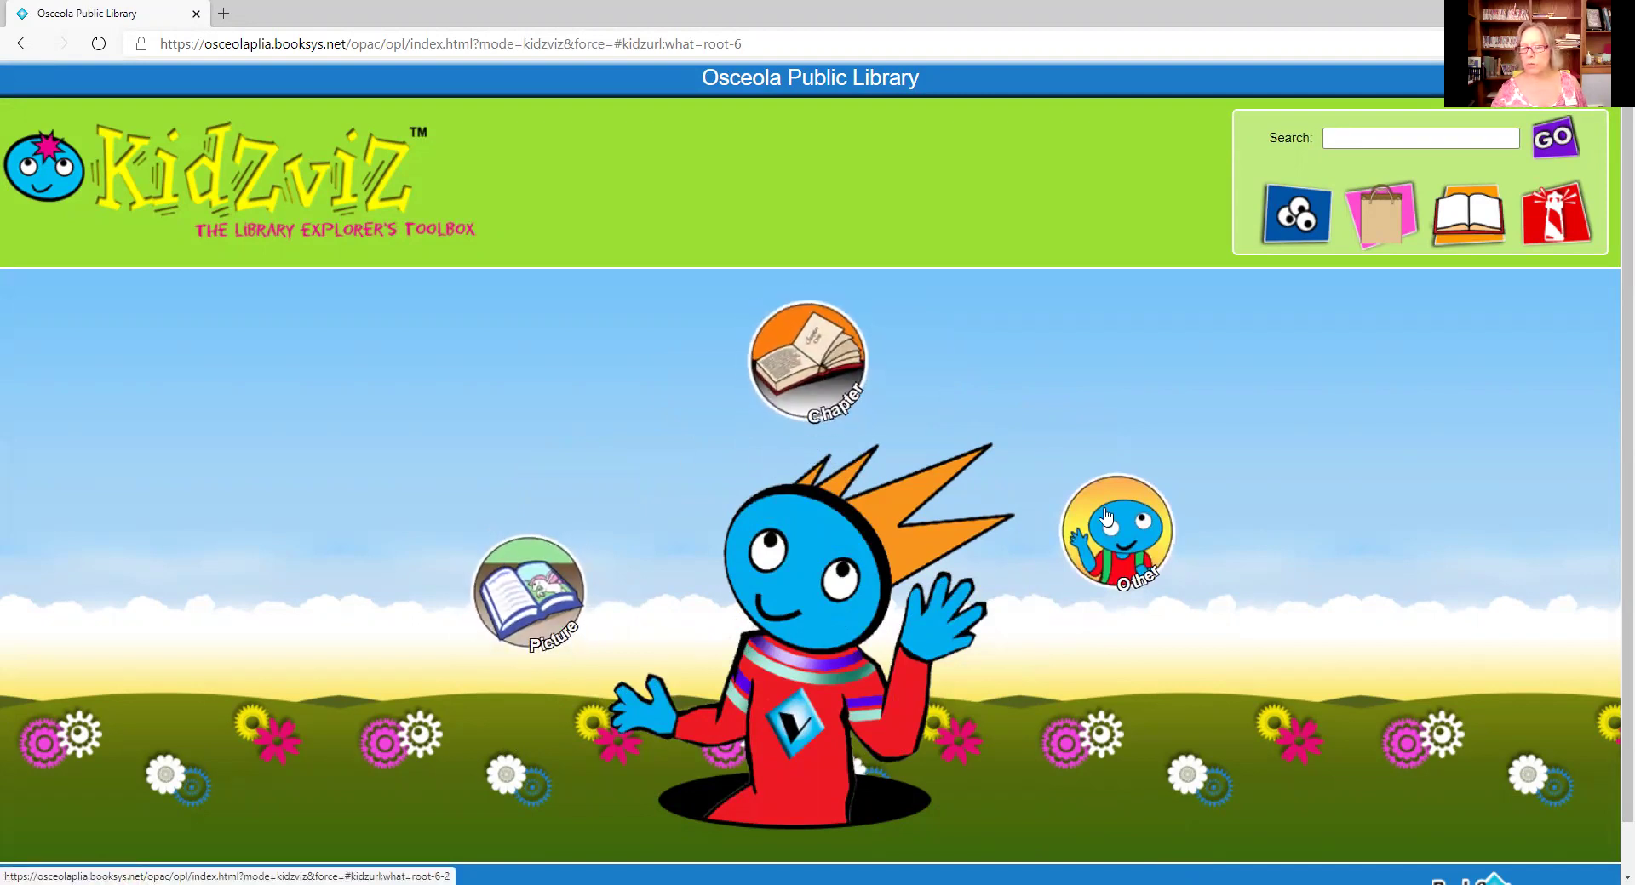
left_click(1119, 532)
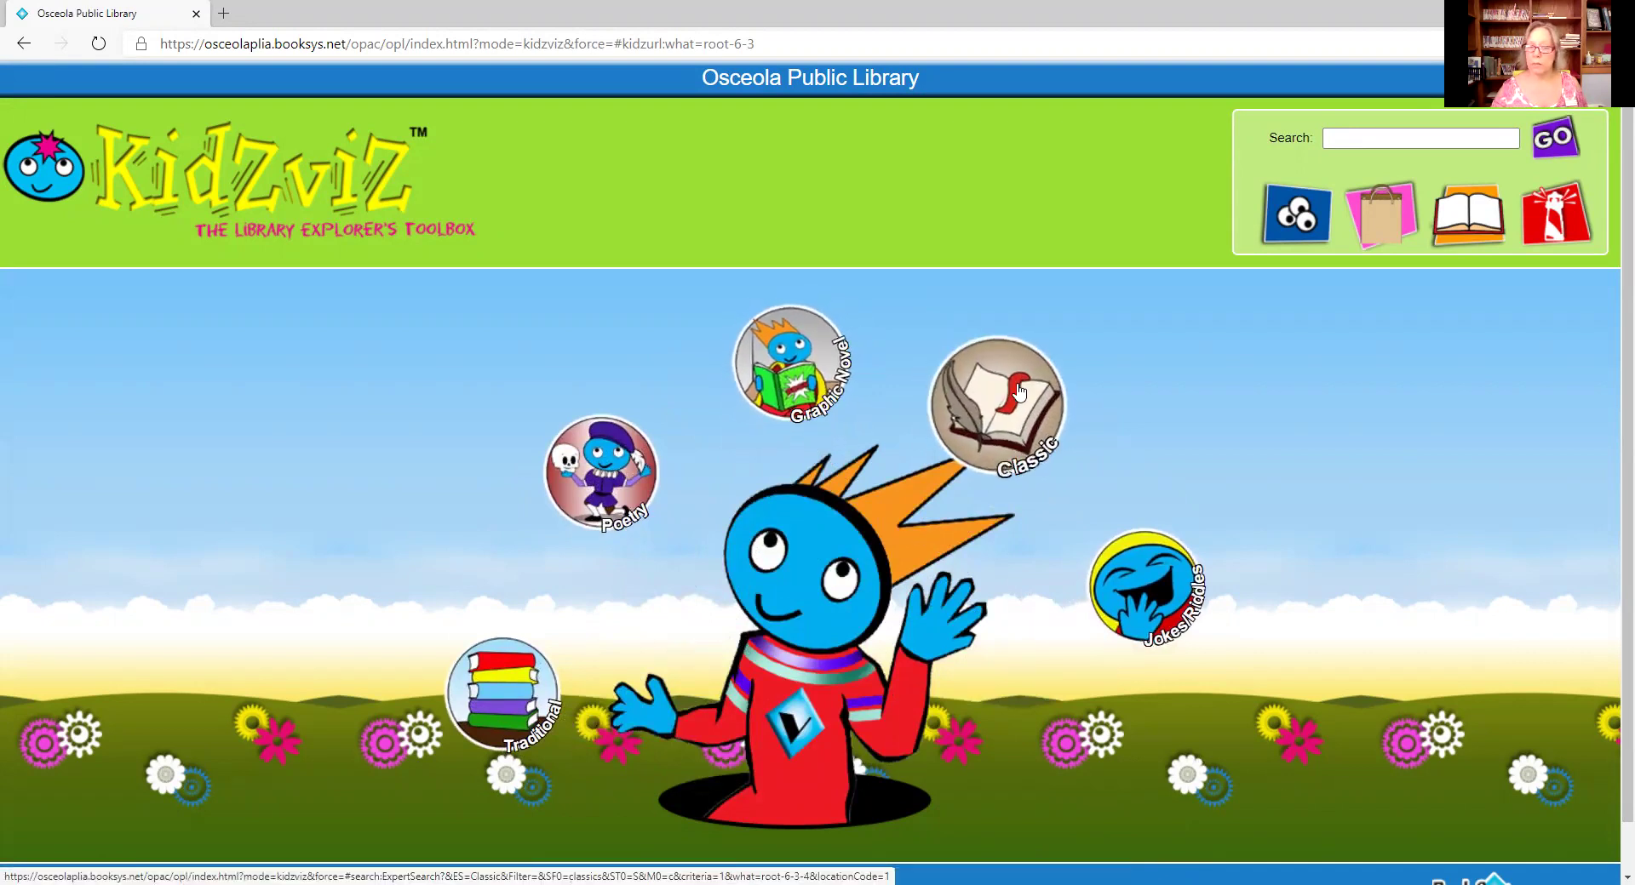
left_click(799, 368)
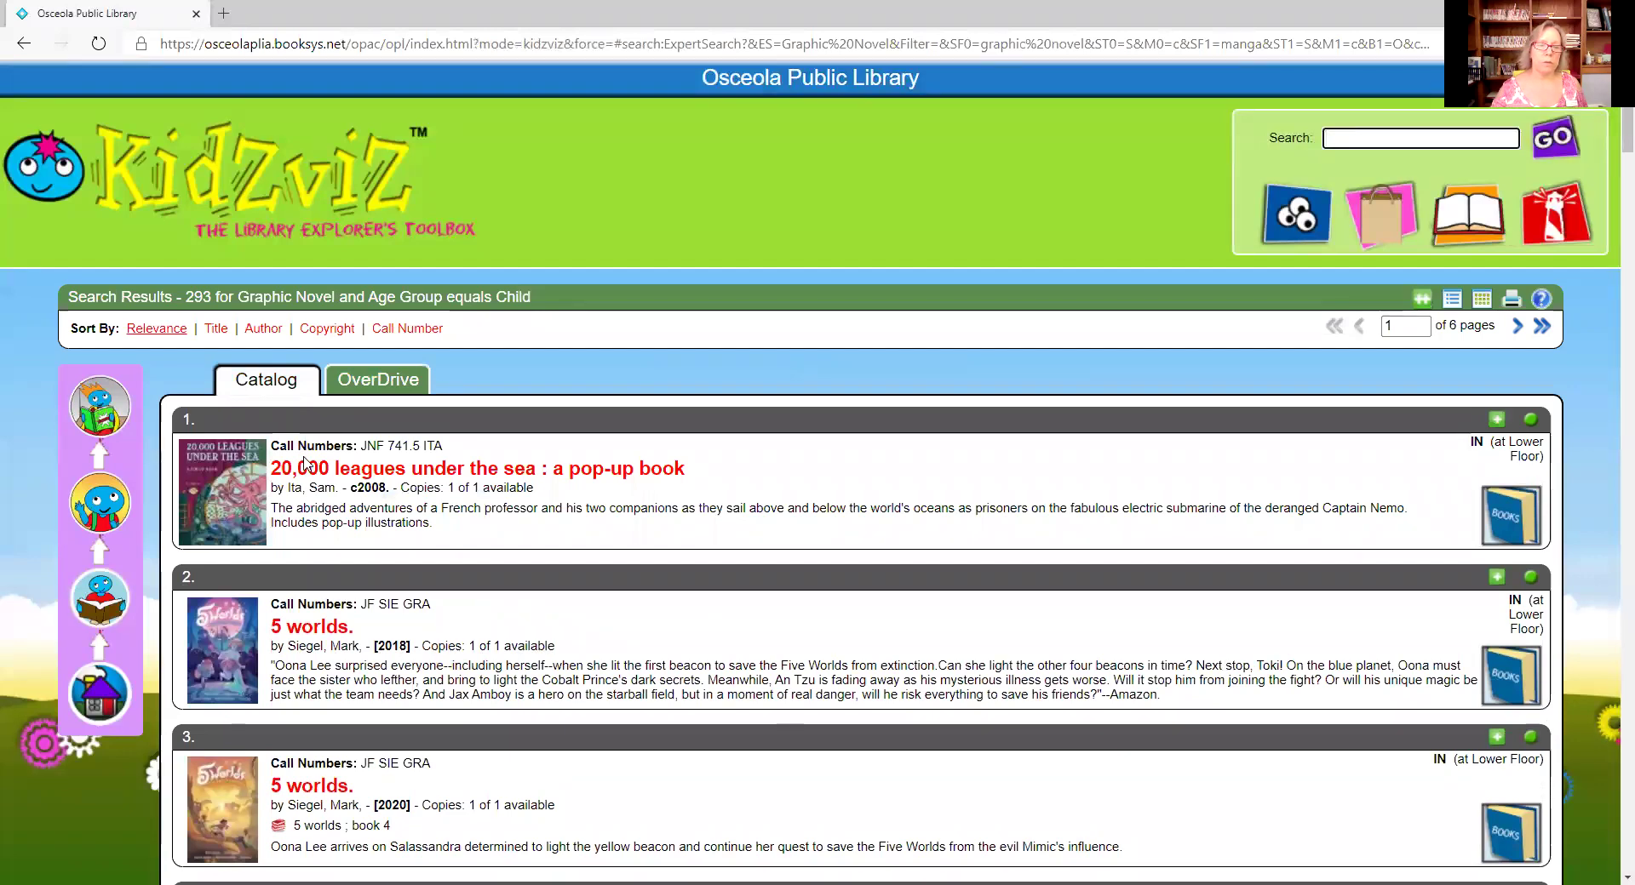
scroll(360, 506, "down", 4)
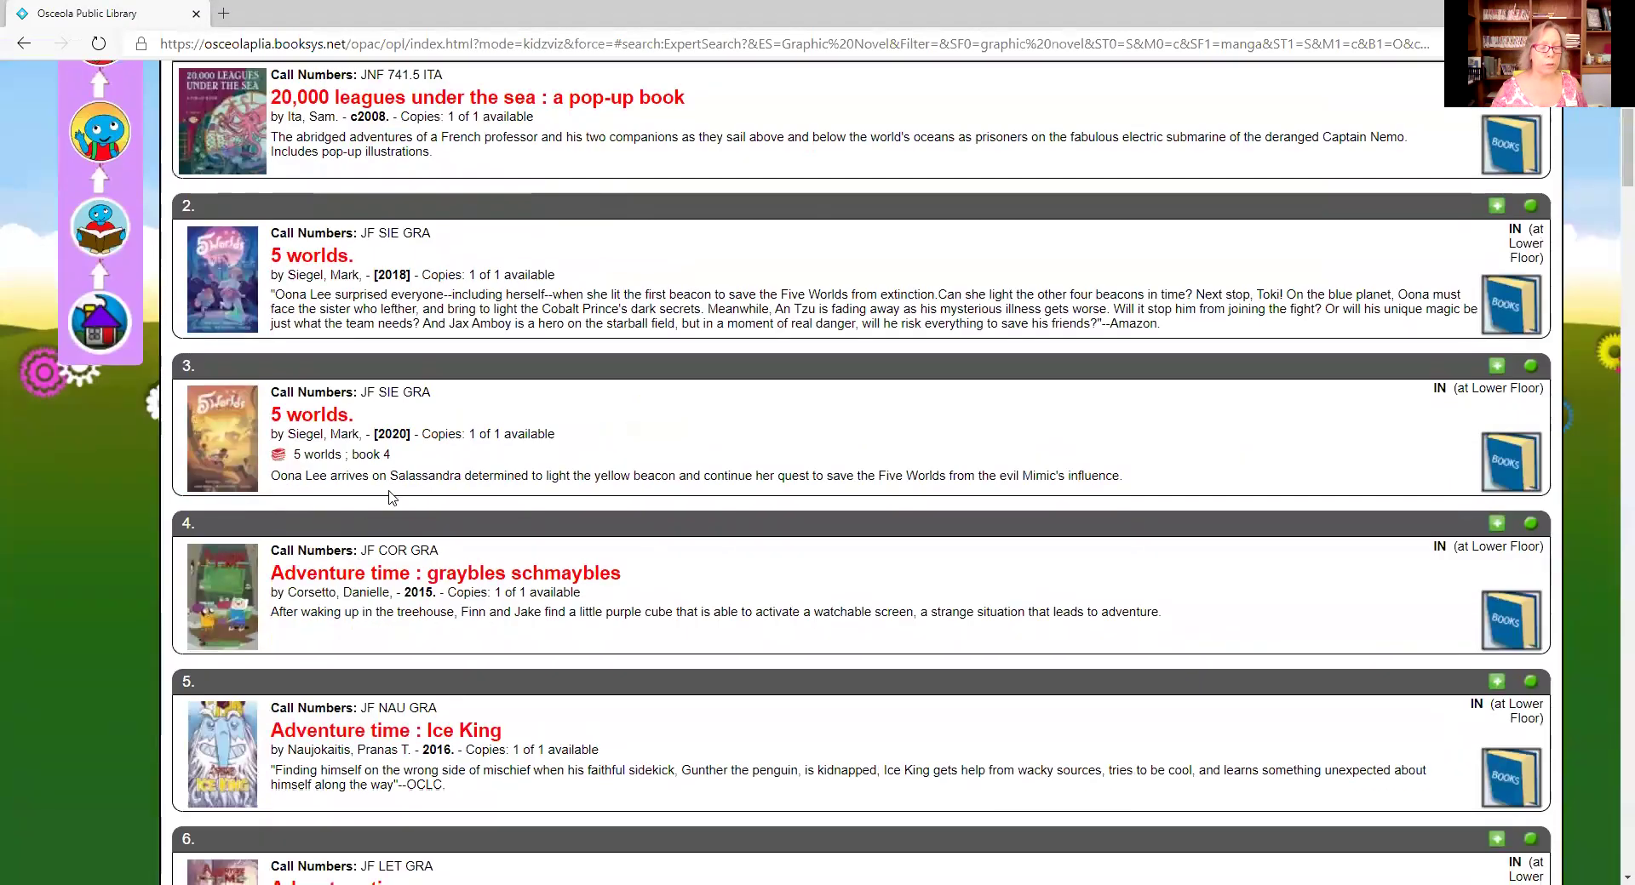
scroll(392, 498, "down", 6)
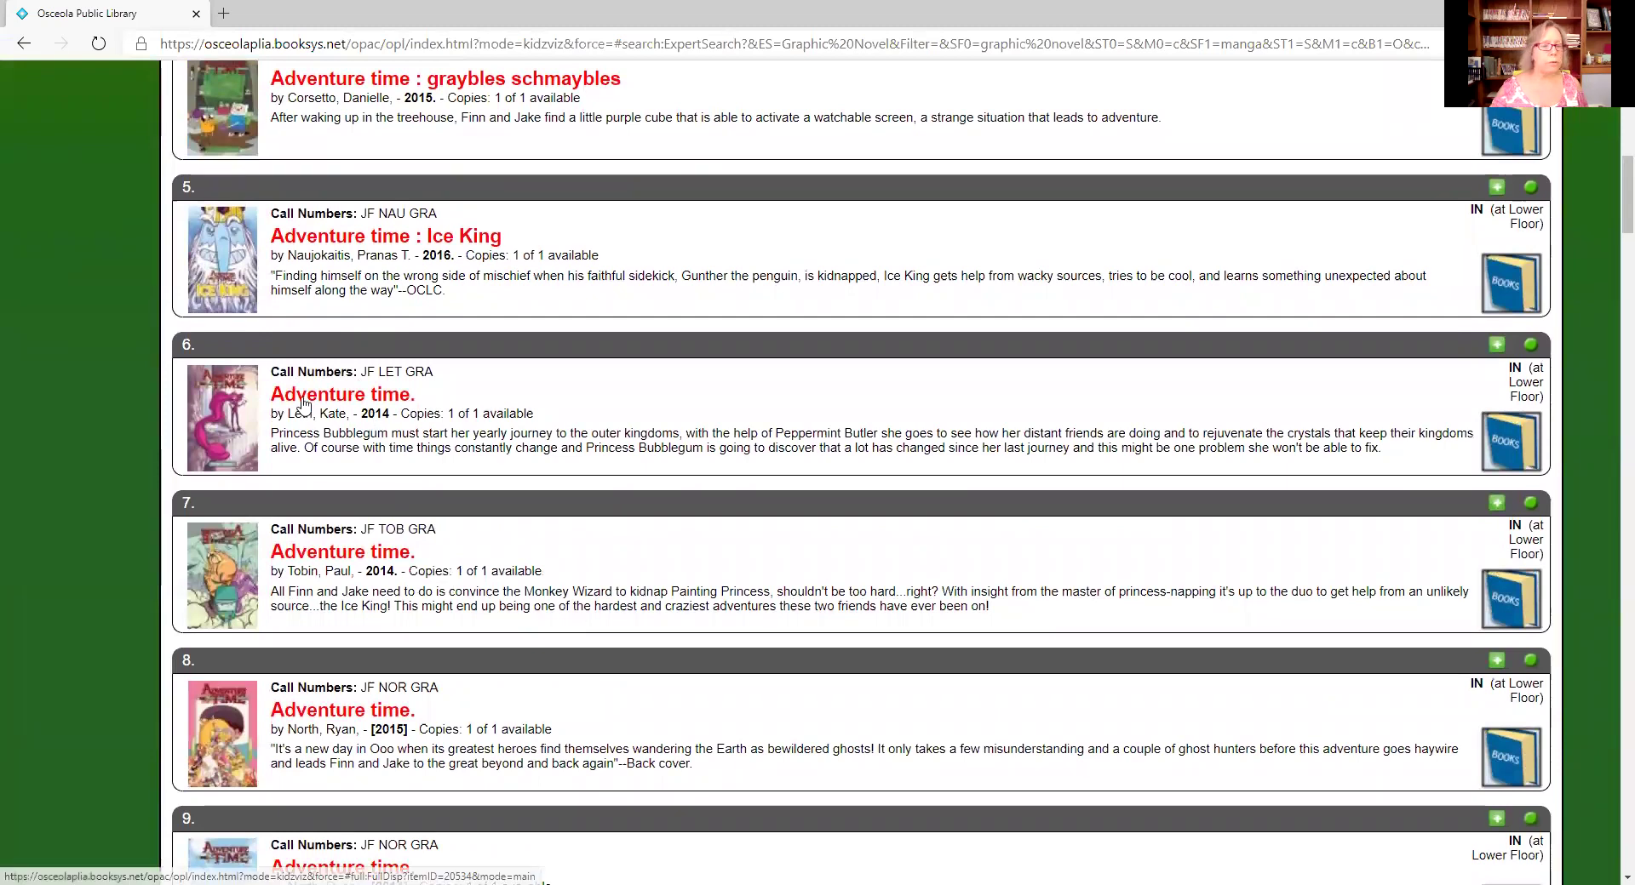
scroll(307, 404, "down", 10)
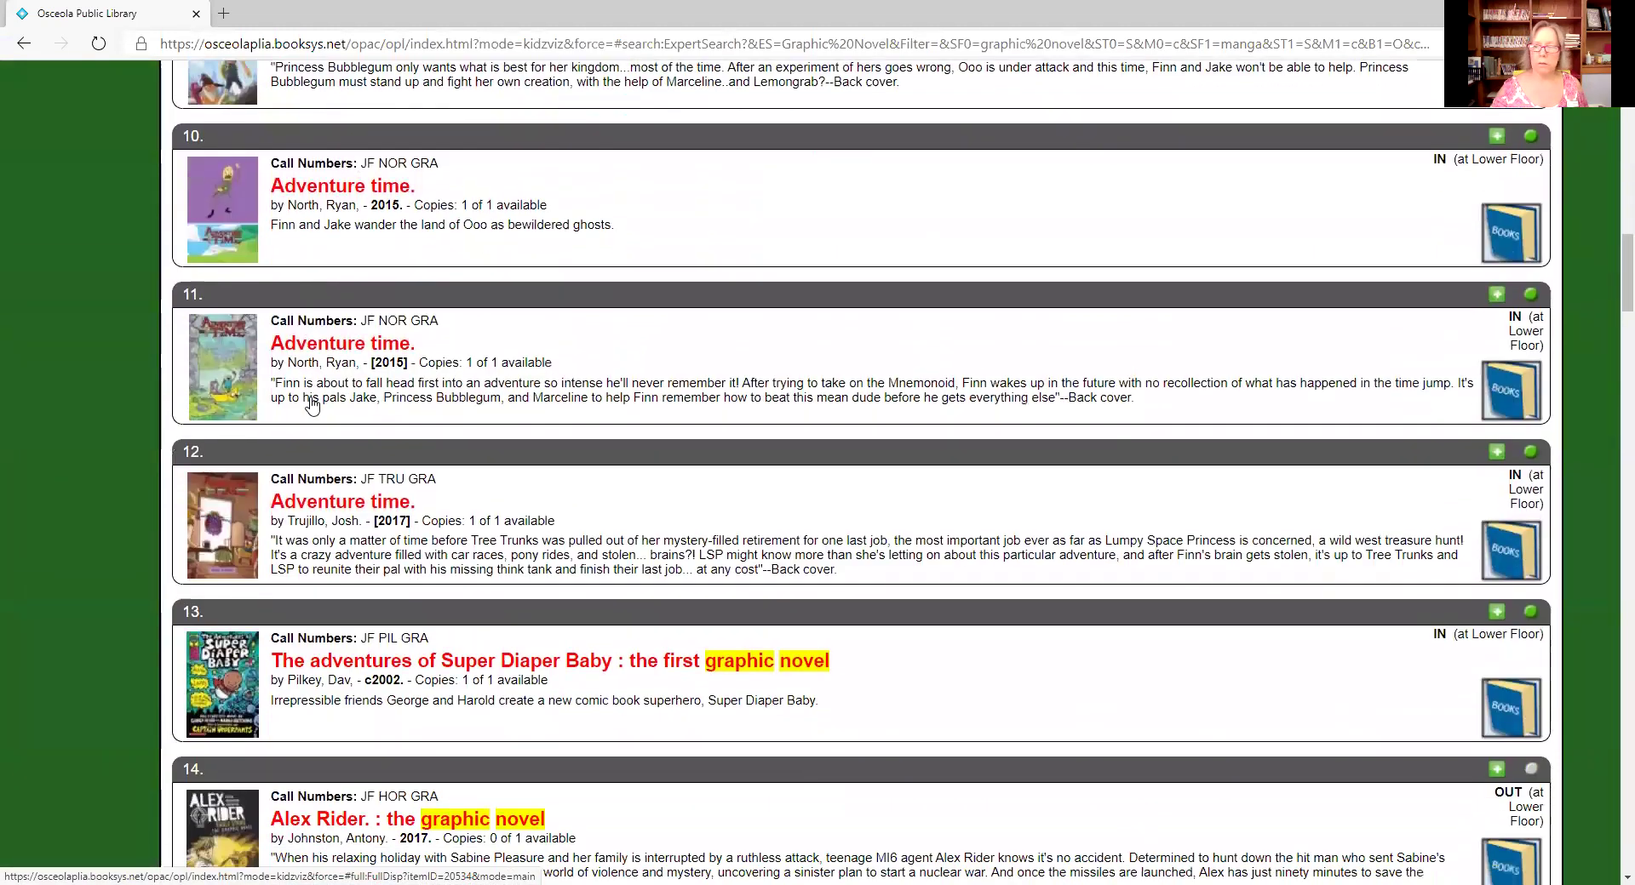
scroll(310, 403, "up", 20)
scroll(311, 403, "up", 3)
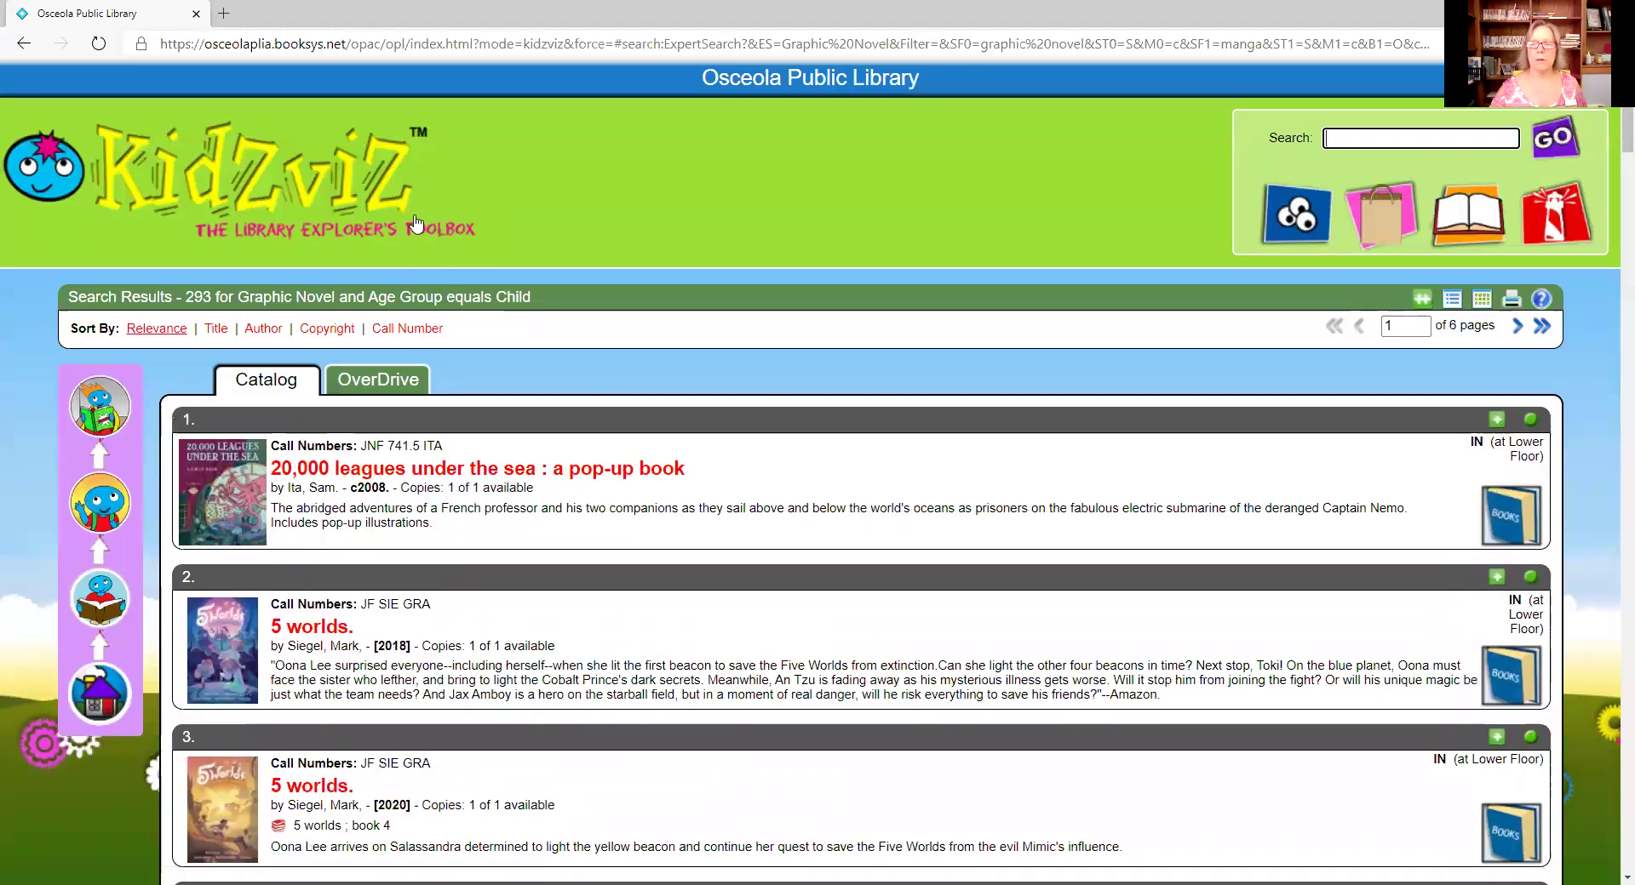
Step: Go back from the KidZviZ graphic novel results to the main catalog's Suggest Additional Item page
left_click(23, 45)
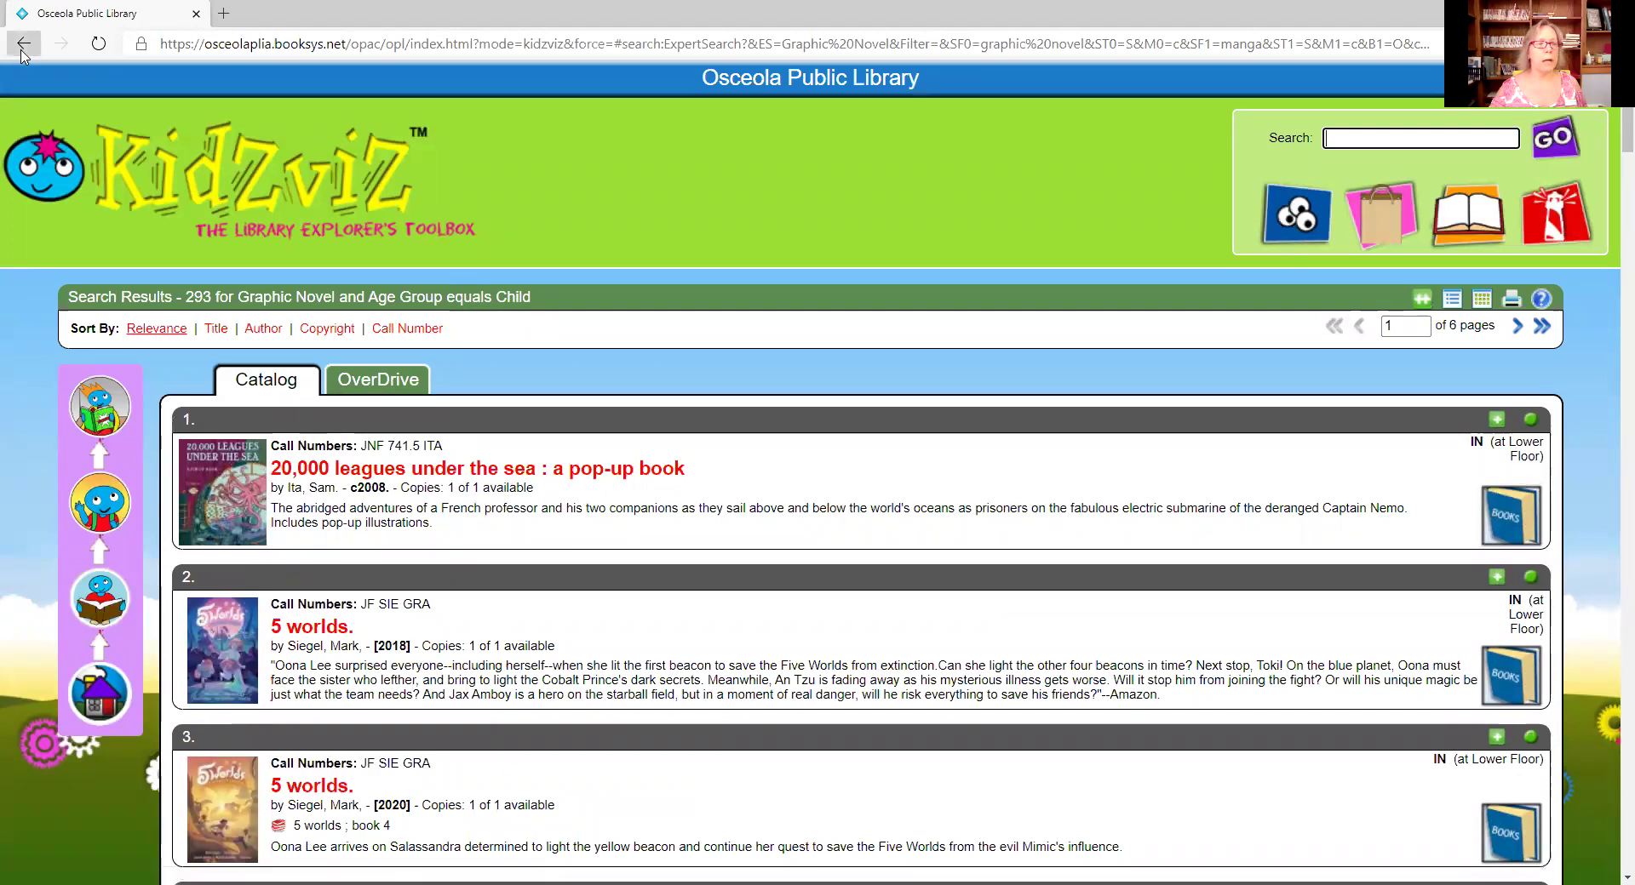
left_click(23, 44)
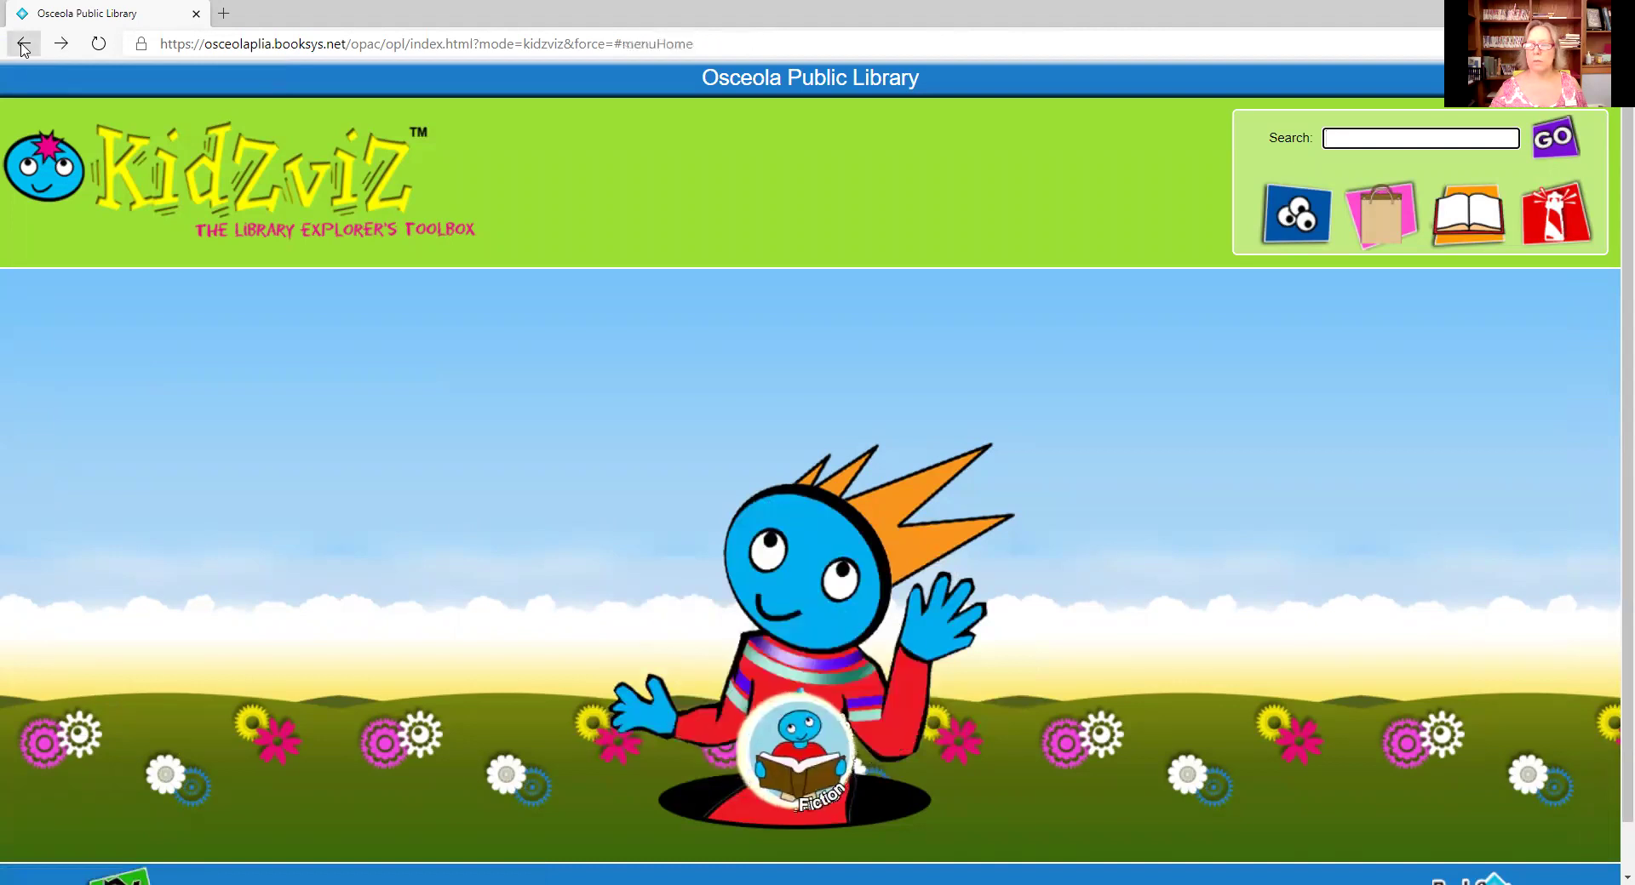
left_click(23, 44)
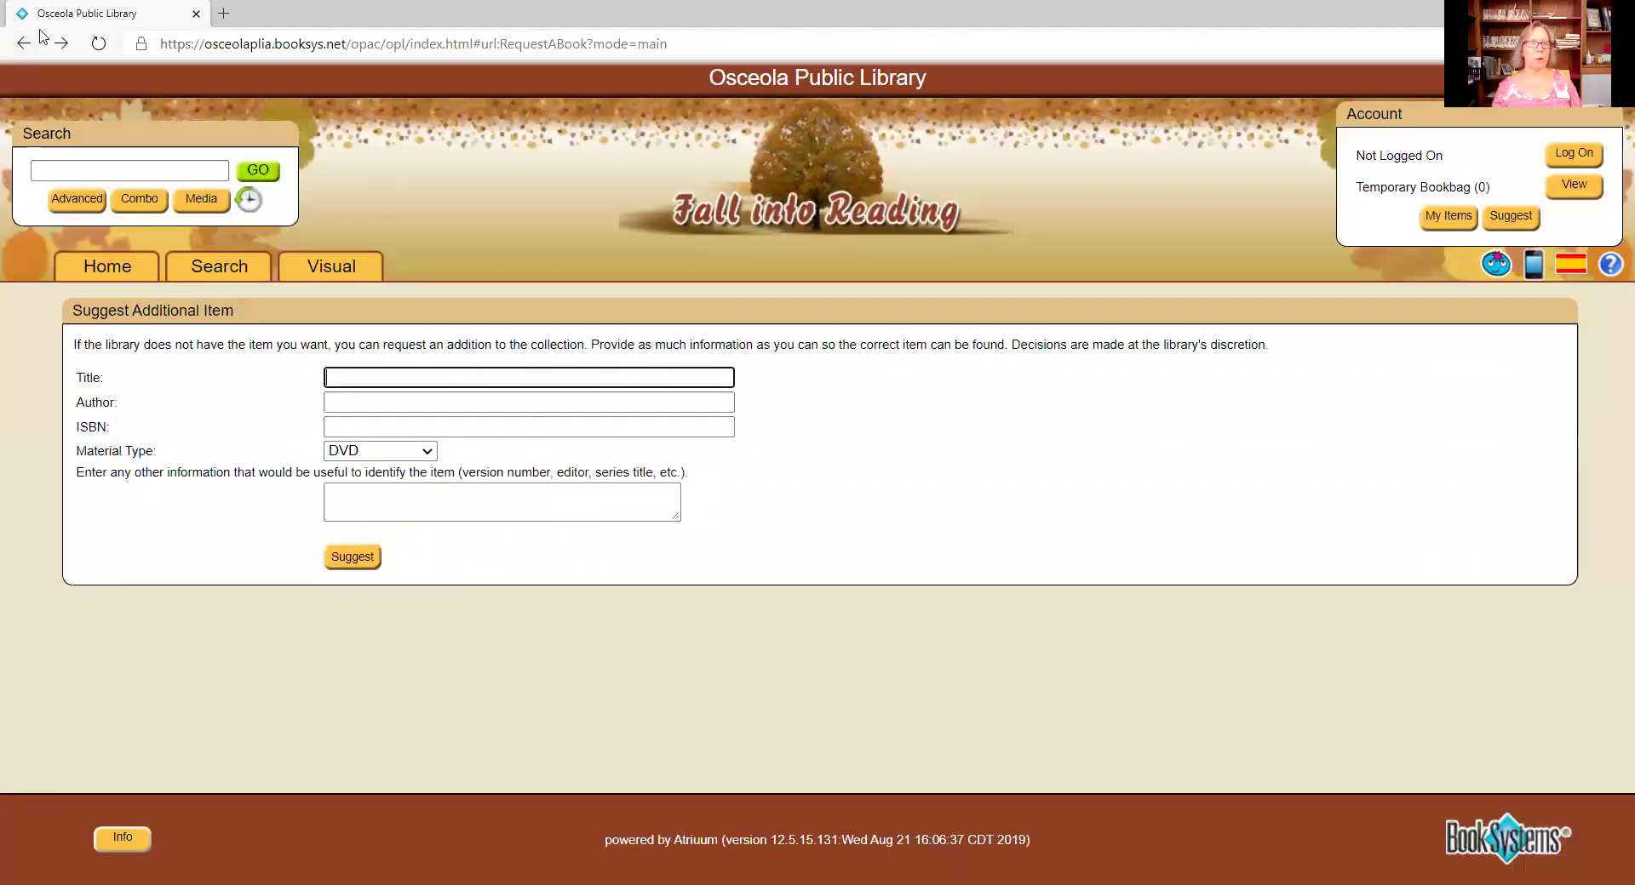